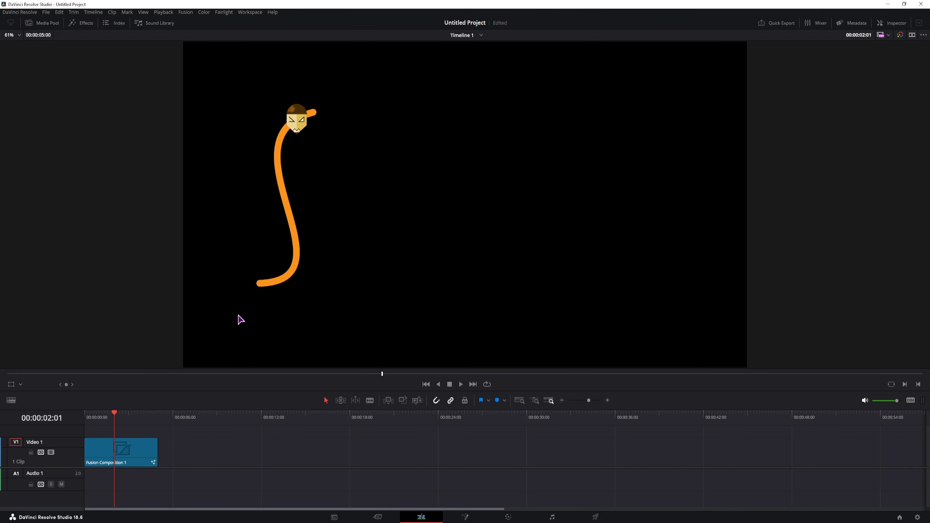
Create a new Fusion composition in the media pool and place it on Video 1 with a gap after the existing clip.
click(43, 23)
right_click(114, 158)
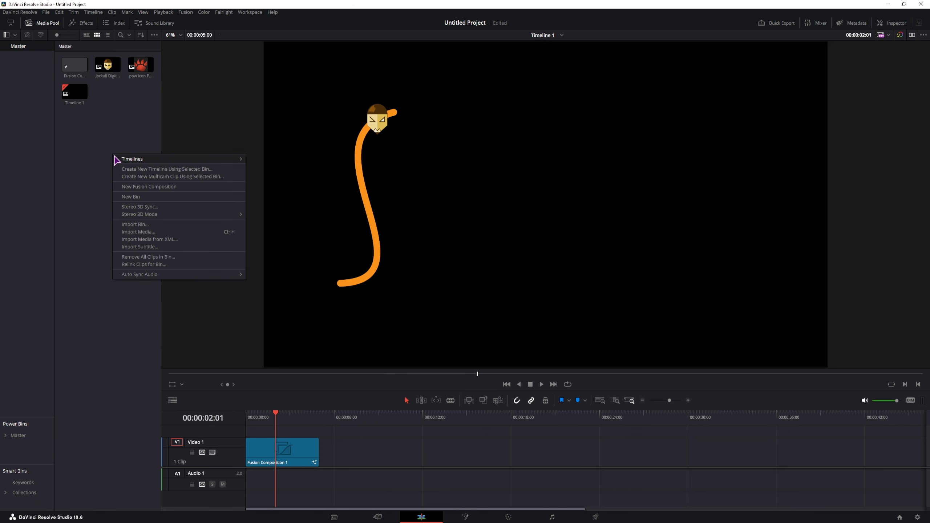
click(134, 187)
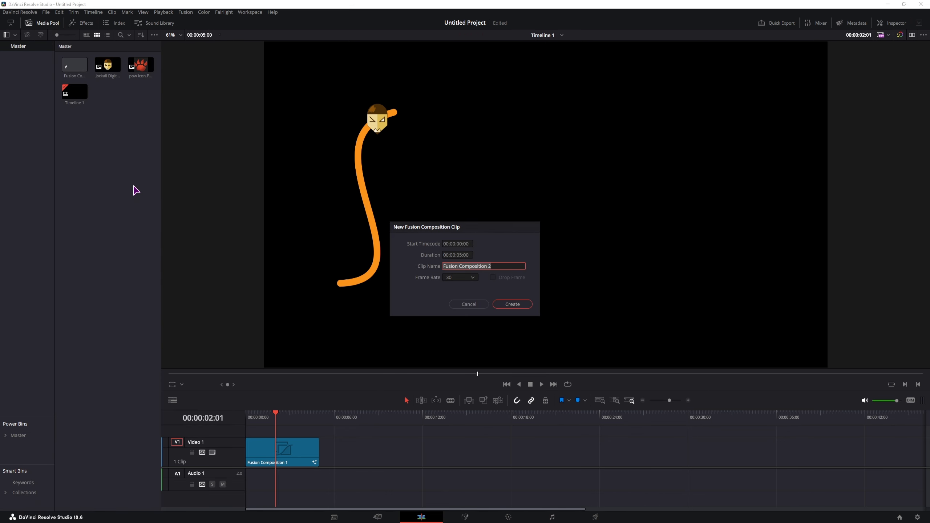
click(512, 304)
drag(107, 64, 360, 451)
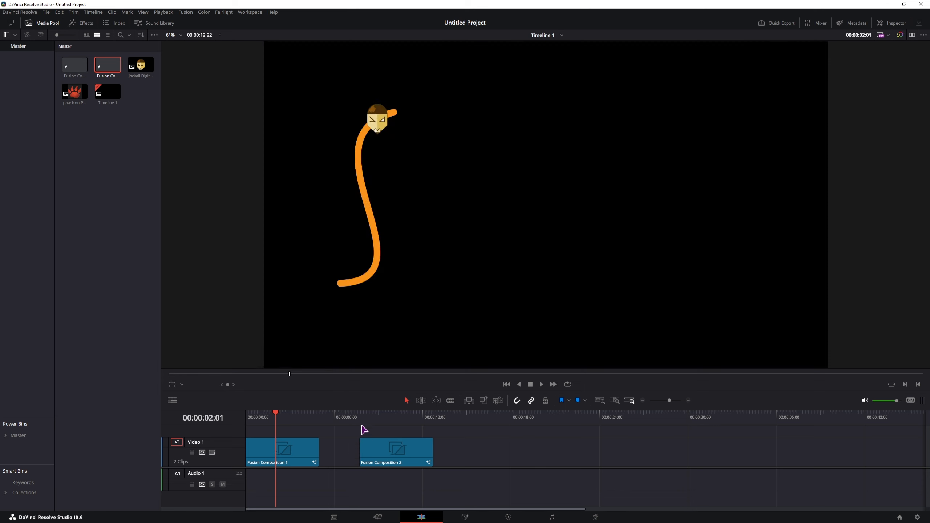
Open the Fusion Composition 2 clip from the timeline on the Fusion page.
click(361, 422)
click(378, 454)
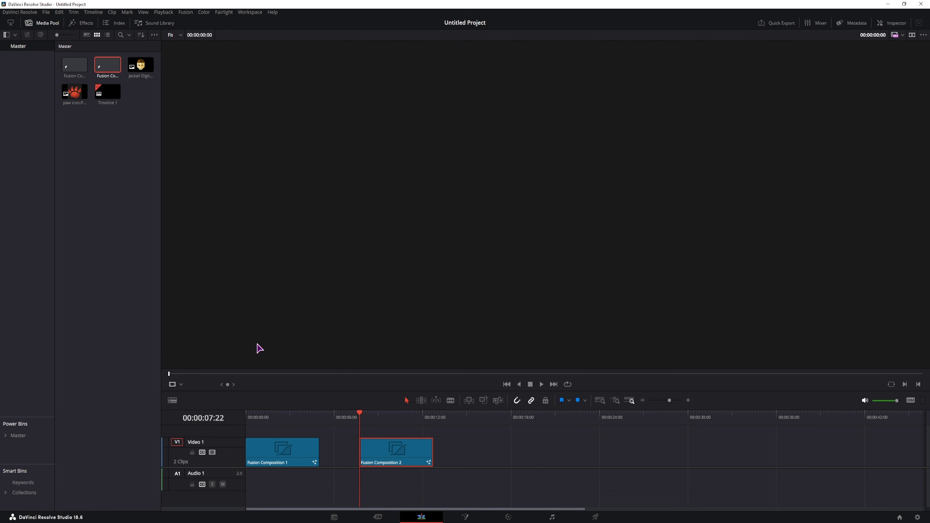
click(465, 517)
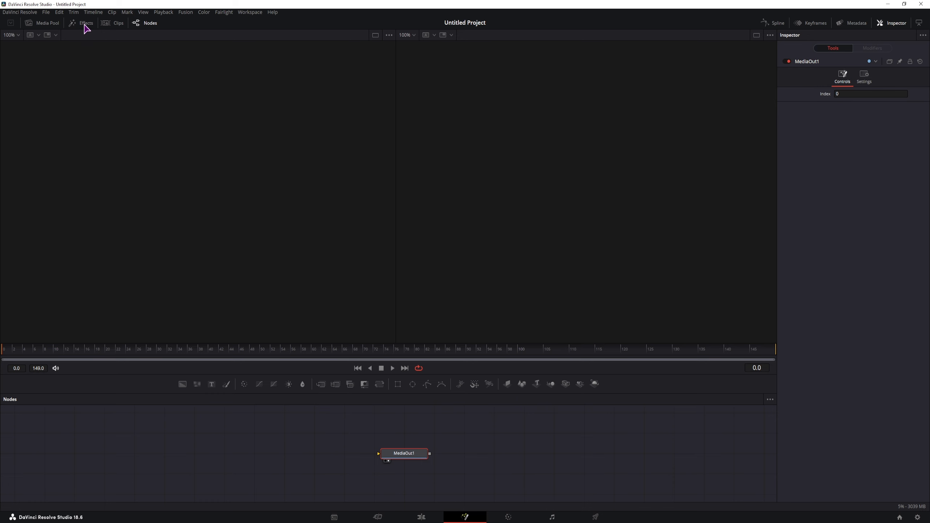
Add the Jackall Digital Transparent.png face image and paw icon.PNG to the node graph as separate media inputs.
click(44, 23)
drag(127, 132, 218, 454)
drag(112, 159, 135, 476)
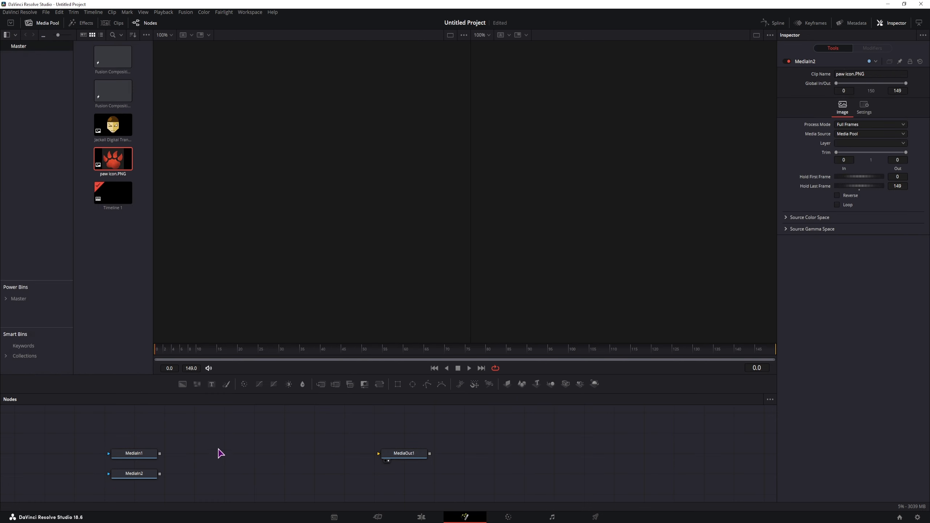
click(44, 23)
Add a Polygon node feeding MediaOut1 and draw a smooth S-shaped path from the lower-left of the frame up to its top edge.
drag(427, 384, 241, 440)
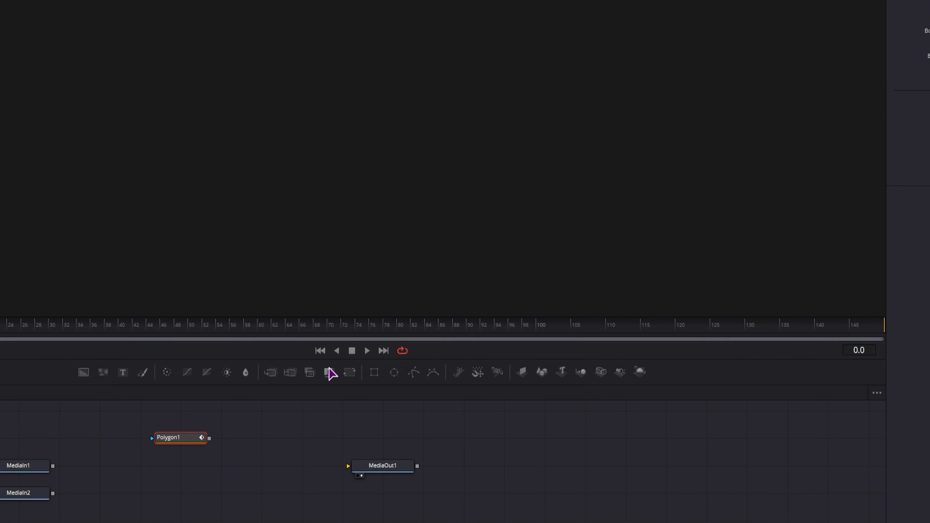
drag(209, 438, 347, 475)
drag(45, 269, 189, 269)
drag(220, 139, 221, 77)
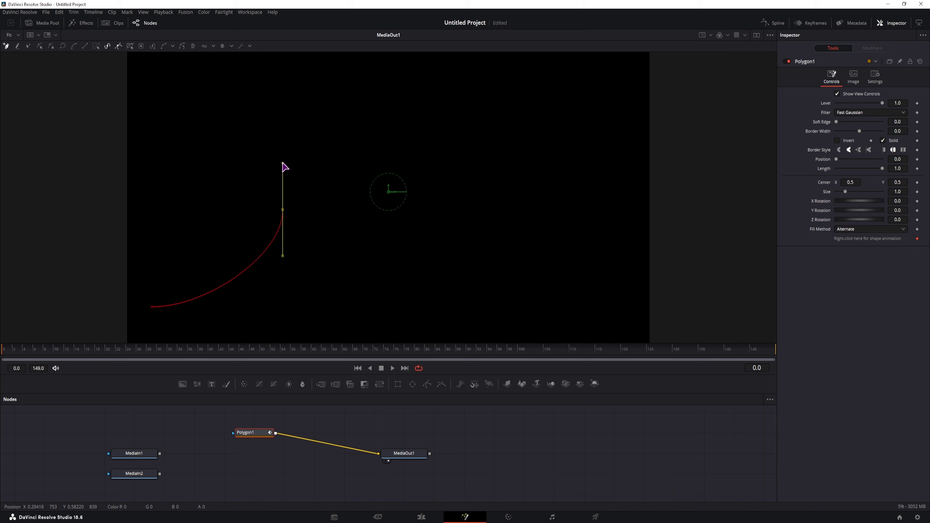
drag(283, 163, 284, 143)
drag(191, 143, 141, 146)
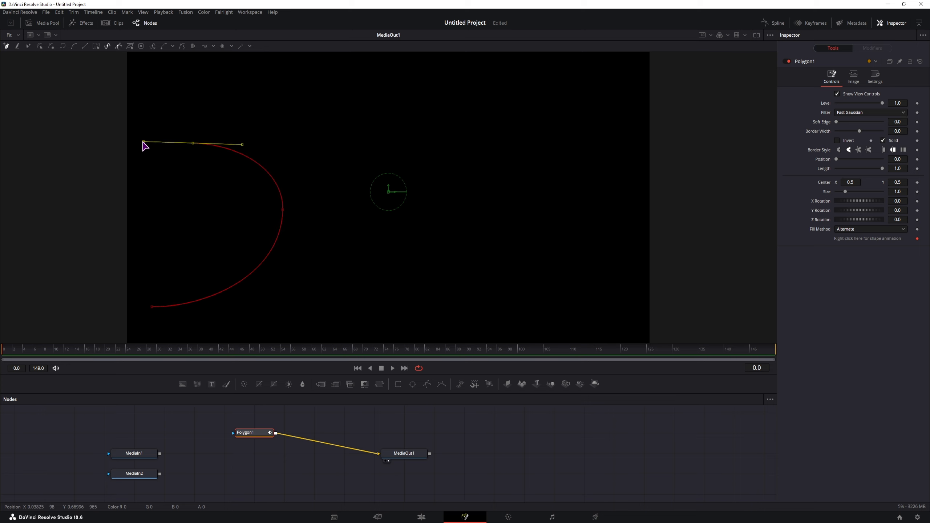
drag(209, 80, 291, 80)
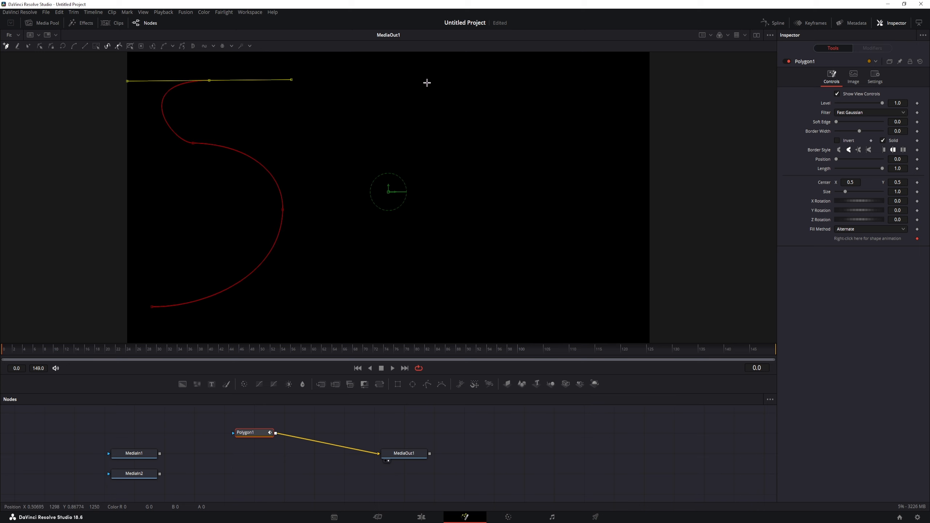
Extend the path nearly straight across the top of the frame and wind it back down in curves to the lower centre.
click(470, 83)
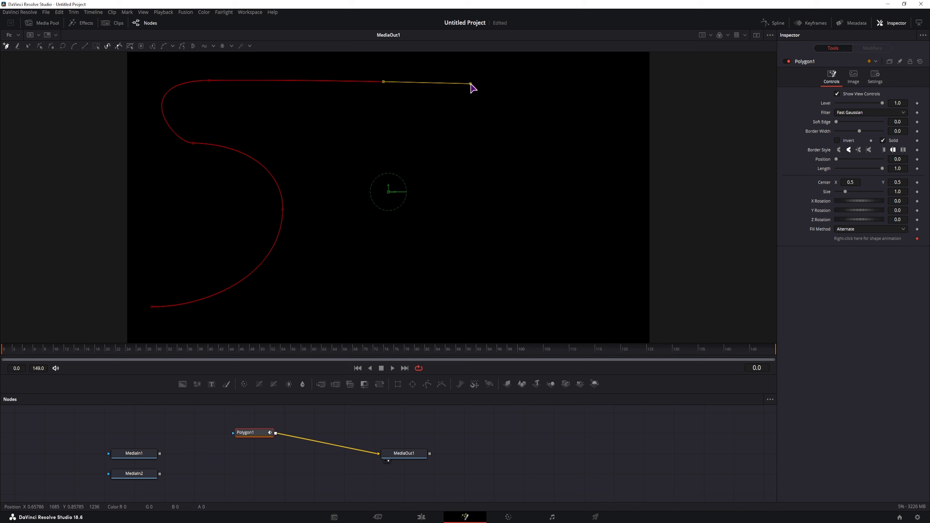
click(559, 87)
drag(617, 160, 538, 183)
drag(374, 149, 383, 224)
drag(463, 230, 384, 282)
drag(339, 304, 434, 326)
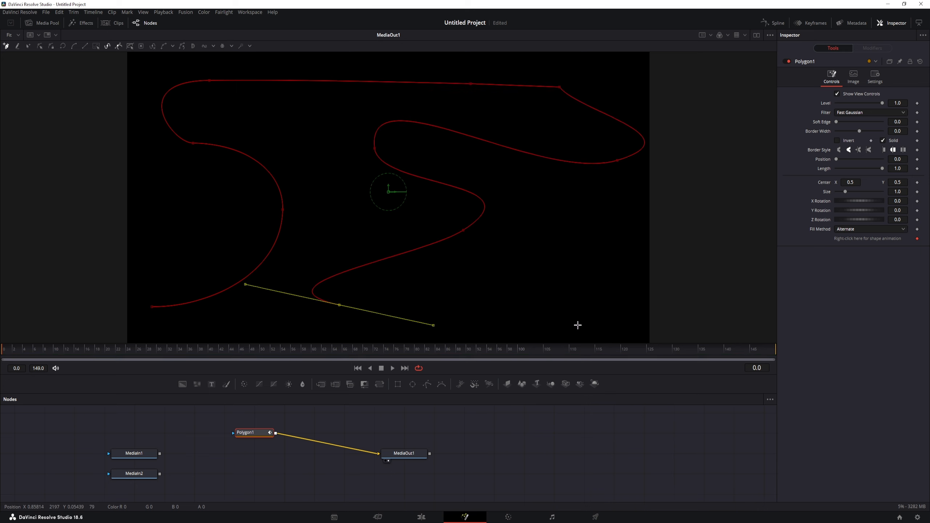
Finish the open path with a rounded lower-right corner, a boxy section of straight segments and a small curl near the bottom centre.
drag(611, 322, 611, 277)
click(608, 208)
click(512, 204)
click(510, 287)
drag(421, 291, 438, 243)
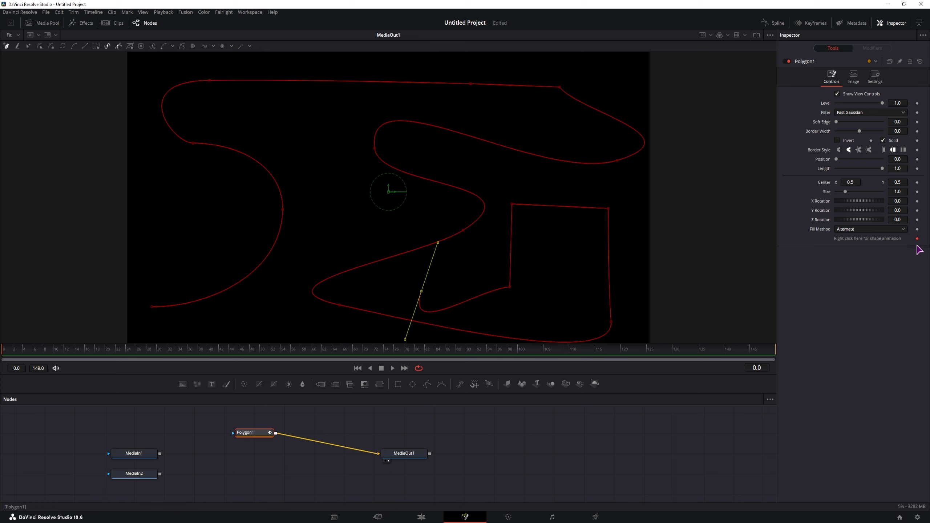
Publish the polygon's shape in place of its automatic shape animation, and set the border width to 0.0051.
right_click(867, 240)
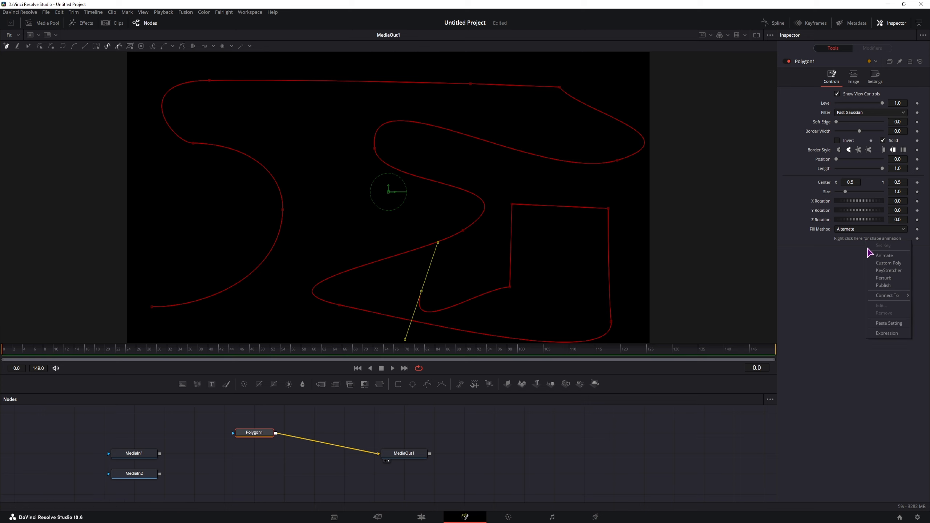
click(884, 286)
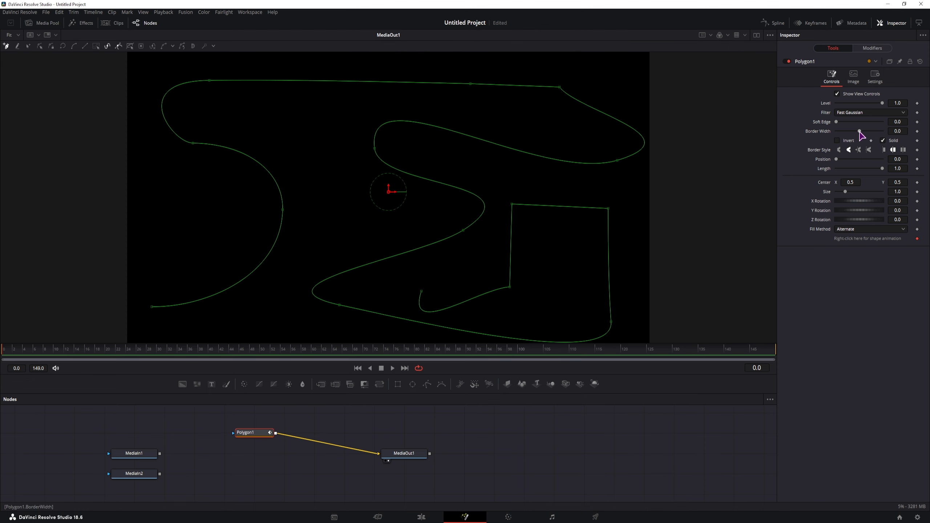
drag(895, 130, 914, 130)
Animate the polygon's Length with keyframes of 0.0 at frame 20 and 1.0 at frame 100.
mouse_move(882, 168)
mouse_down()
mouse_move(817, 172)
mouse_move(882, 177)
mouse_move(743, 174)
mouse_move(902, 179)
mouse_move(809, 176)
mouse_up()
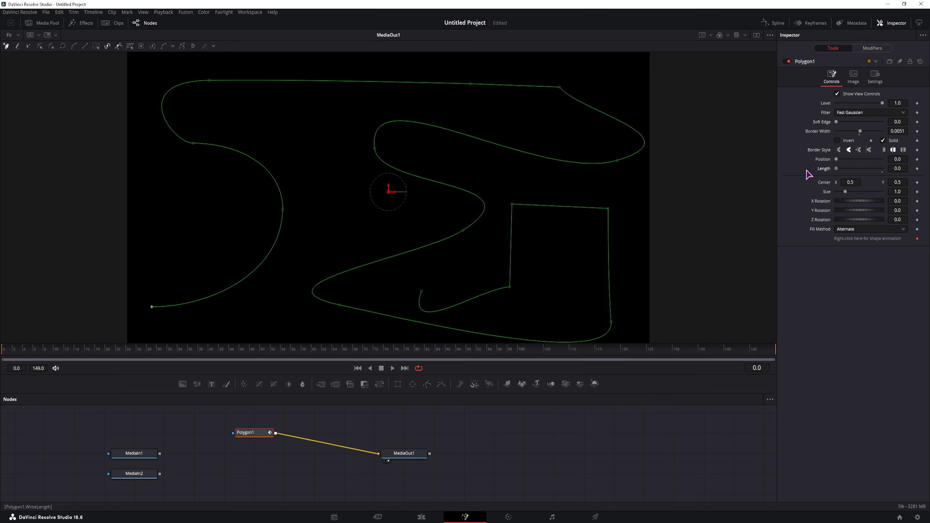
click(105, 352)
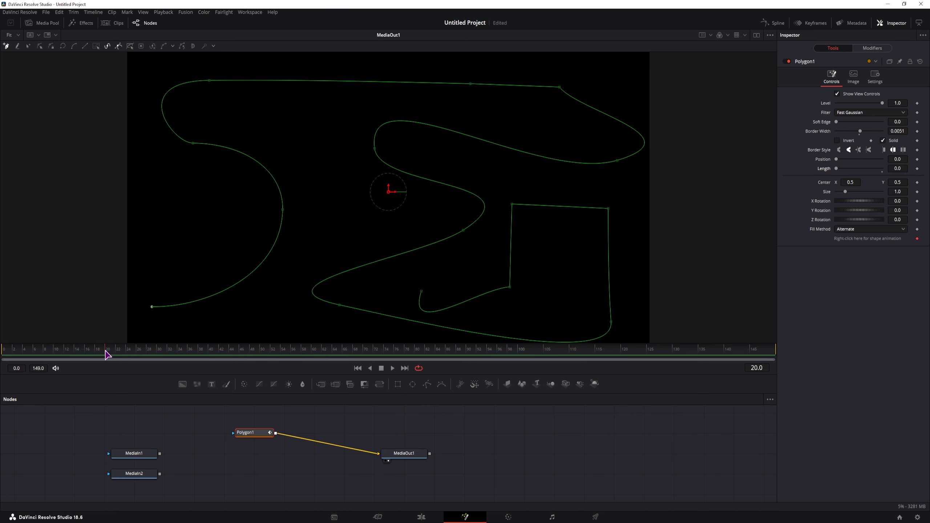
click(917, 169)
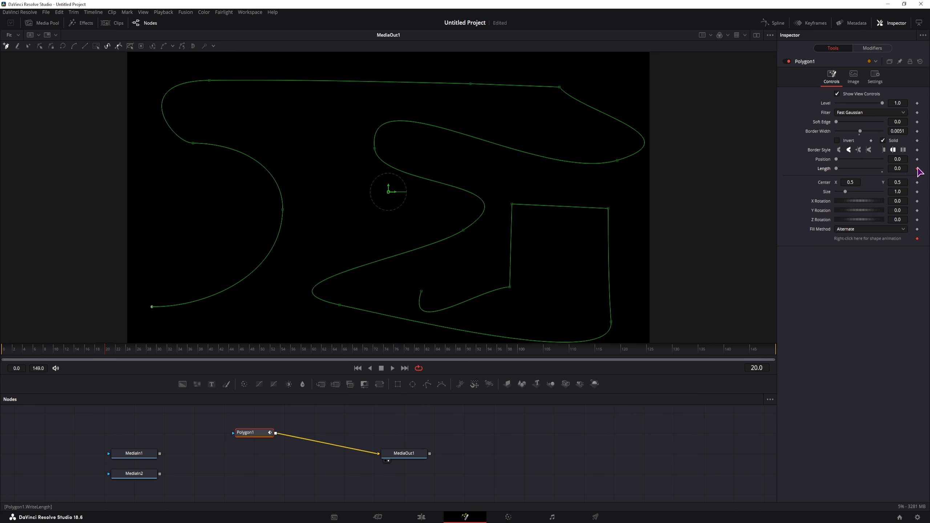
click(520, 352)
drag(836, 169, 909, 174)
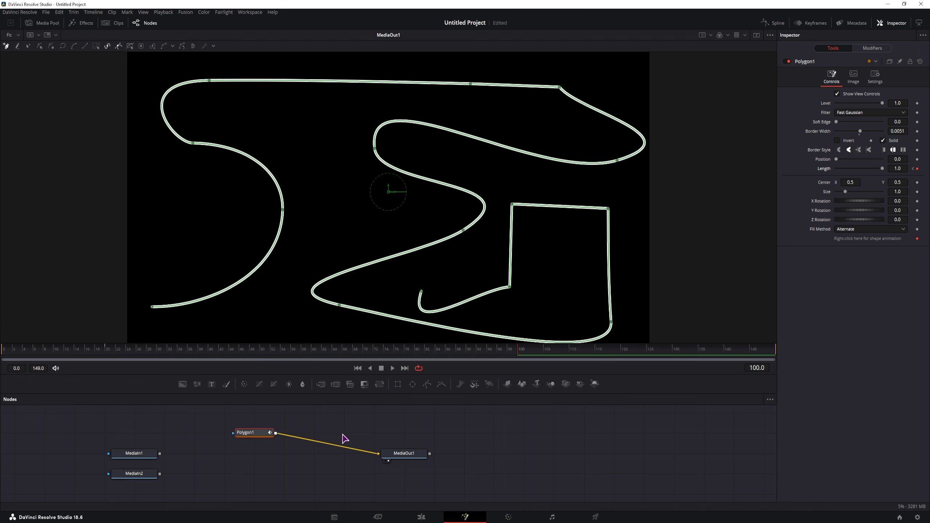
Add a Background node masked by Polygon1 and feeding MediaOut1, and change its solid color to orange.
drag(183, 384, 279, 403)
drag(328, 428, 332, 430)
mouse_move(378, 453)
mouse_down()
mouse_move(328, 437)
mouse_move(379, 454)
mouse_up()
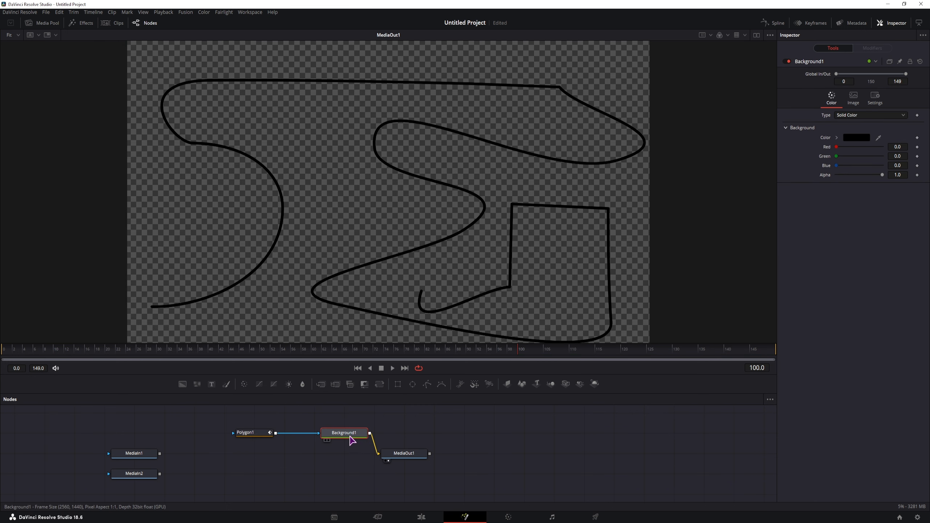
drag(836, 156, 889, 168)
Set the polygon's soft edge to 0.002 and border width to 0.009, and raise the lower-right path point slightly into the frame.
click(253, 432)
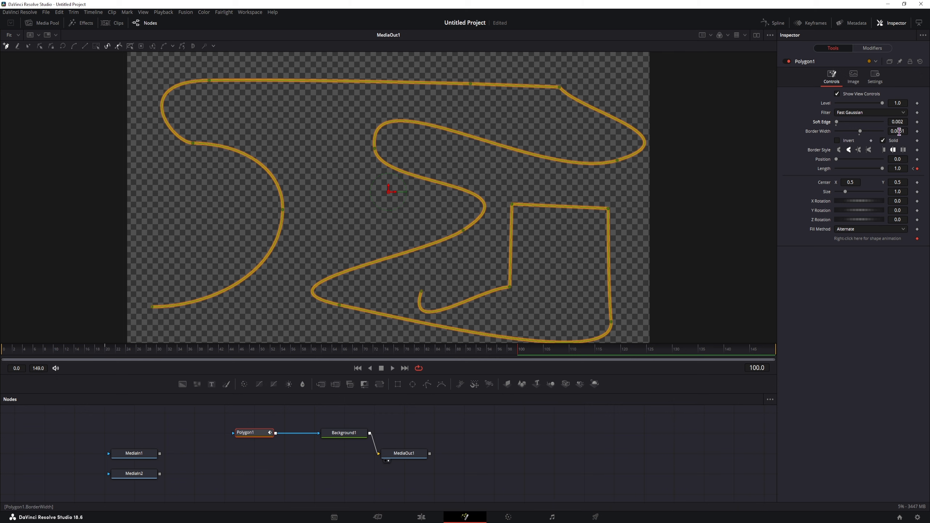
mouse_move(898, 132)
mouse_down()
mouse_move(922, 131)
mouse_move(913, 131)
mouse_up()
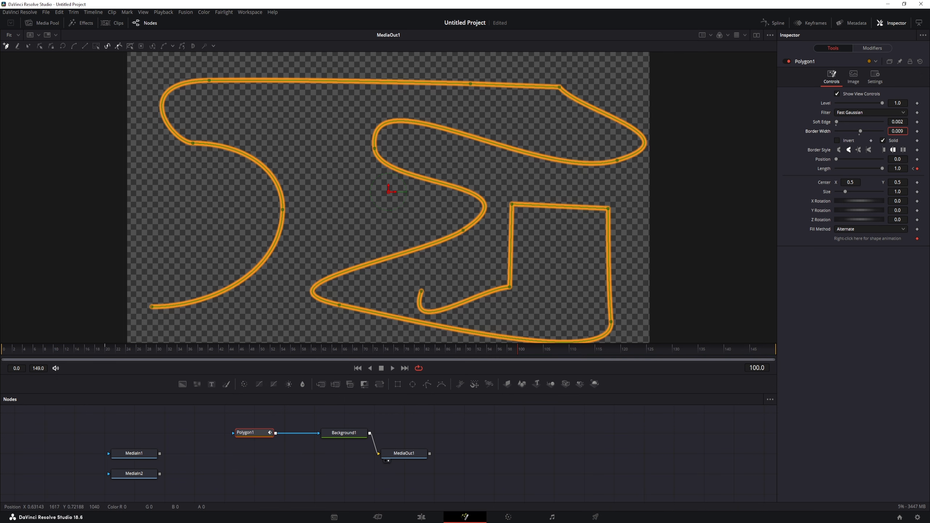
click(611, 322)
drag(611, 322, 609, 310)
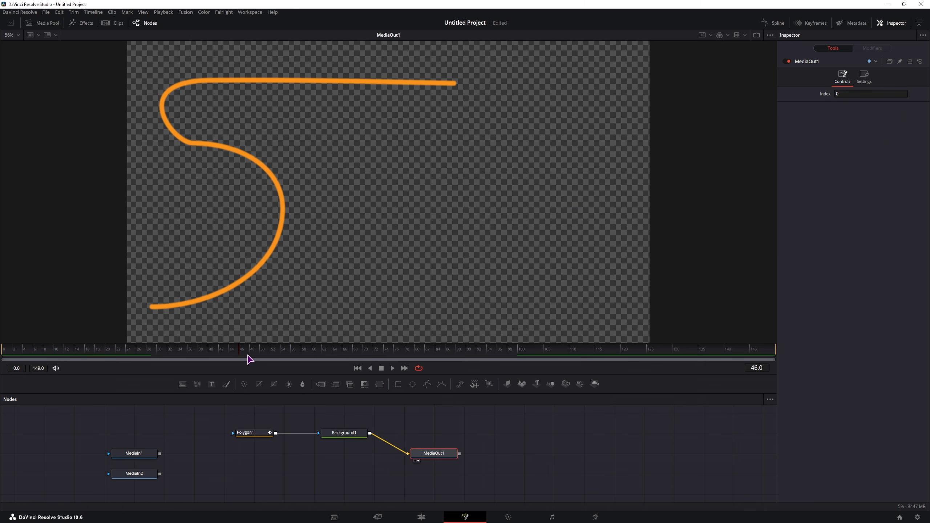
Scrub through the timeline to preview how the orange line draws along the path.
drag(249, 359, 476, 379)
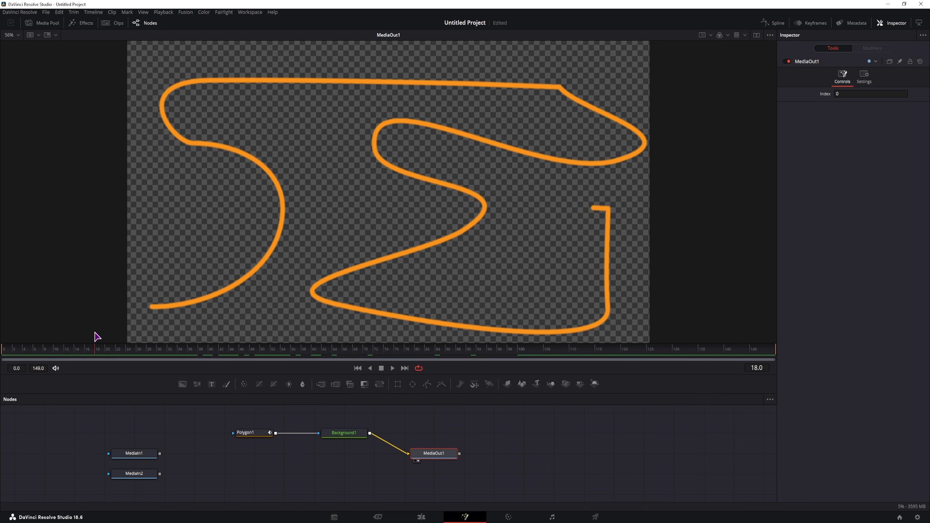
click(153, 359)
drag(153, 360, 527, 365)
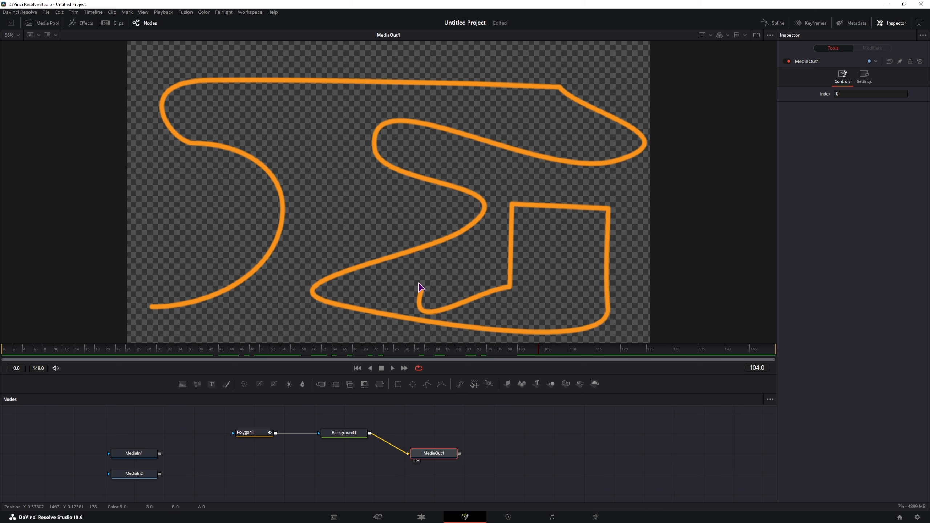
drag(534, 350, 451, 351)
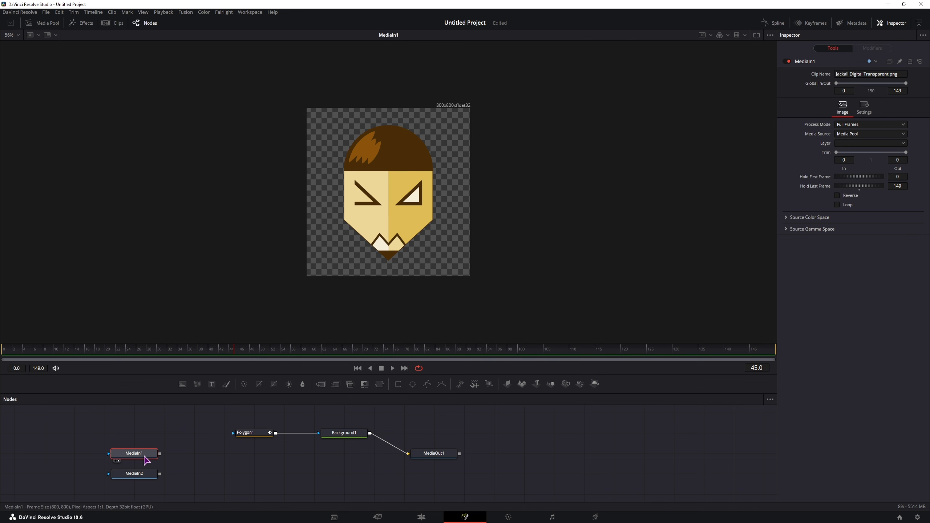
Reposition MediaIn1 in the node graph and connect a new Transform node to its output.
drag(144, 460, 205, 480)
drag(385, 388, 289, 476)
drag(219, 474, 297, 474)
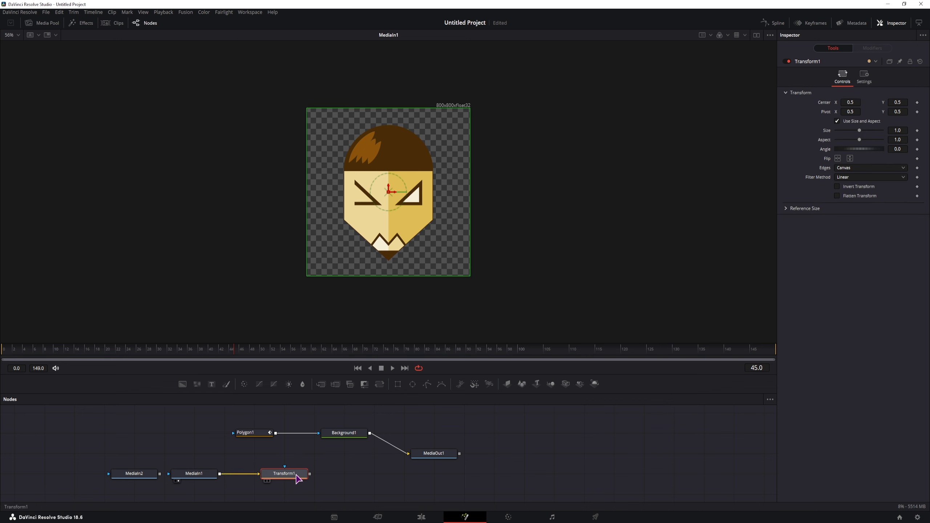
Add a Path modifier to the Transform's Center and connect the path's shape to the Value of Polygon1: Polyline.
right_click(828, 106)
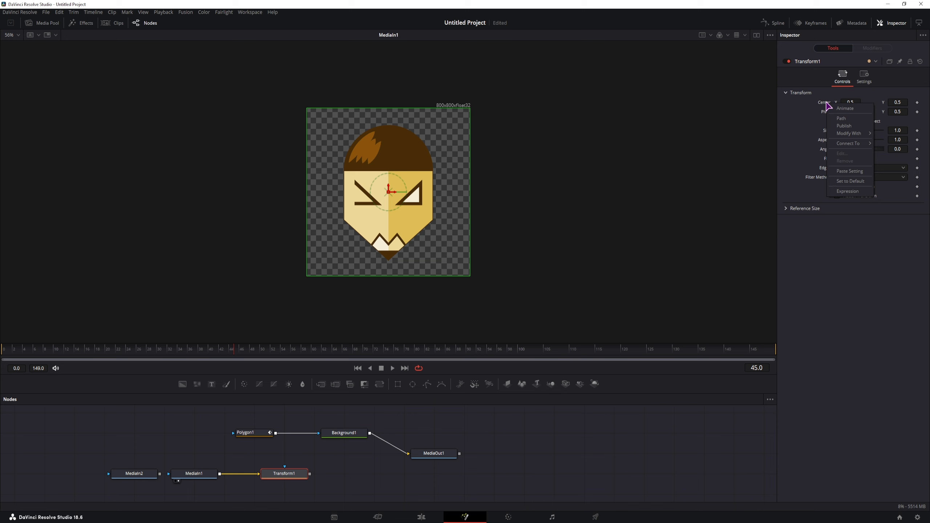
click(857, 121)
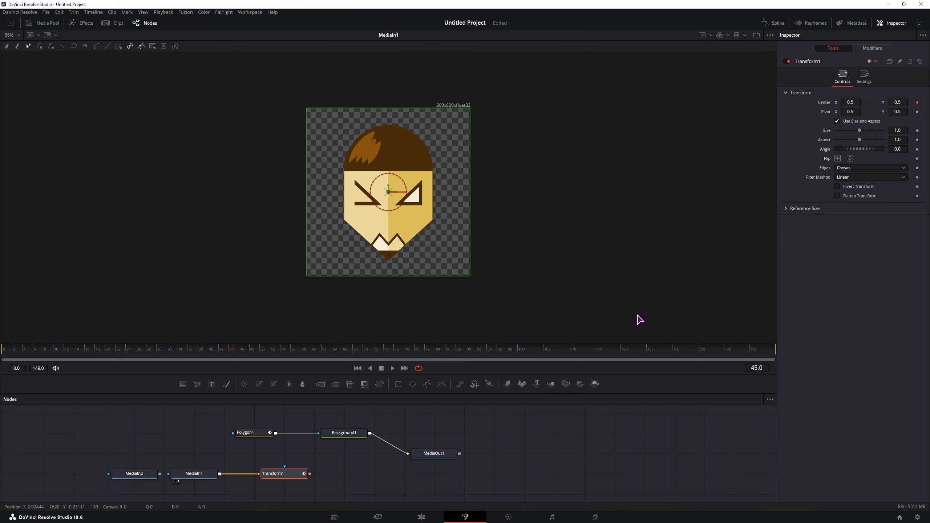
click(872, 49)
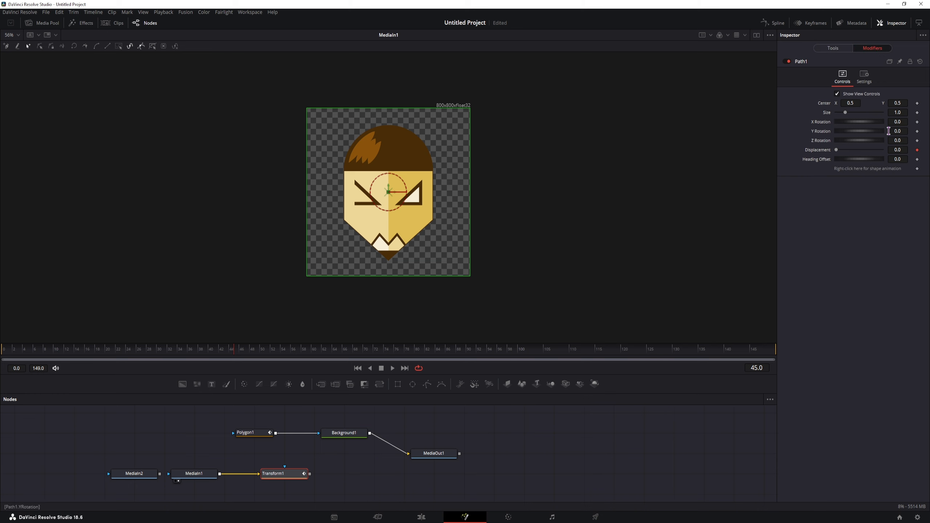
right_click(872, 172)
mouse_move(886, 228)
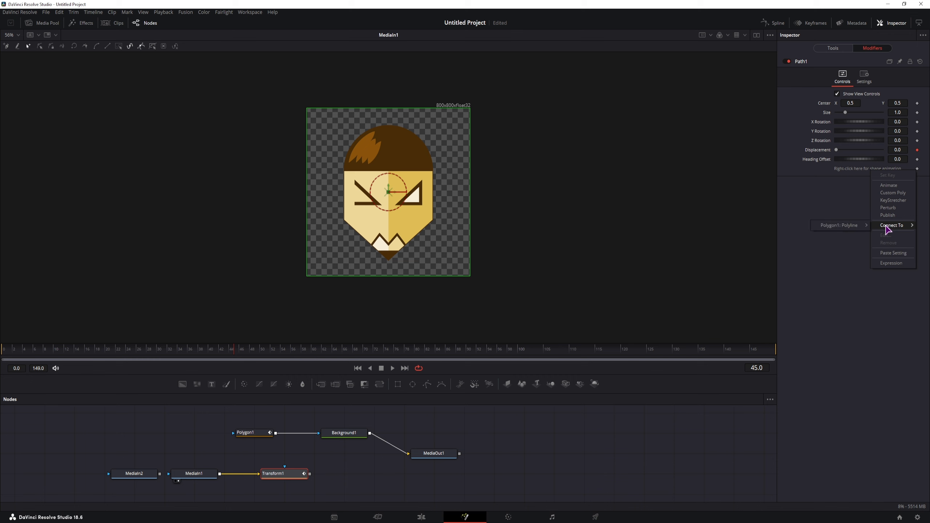
mouse_move(830, 227)
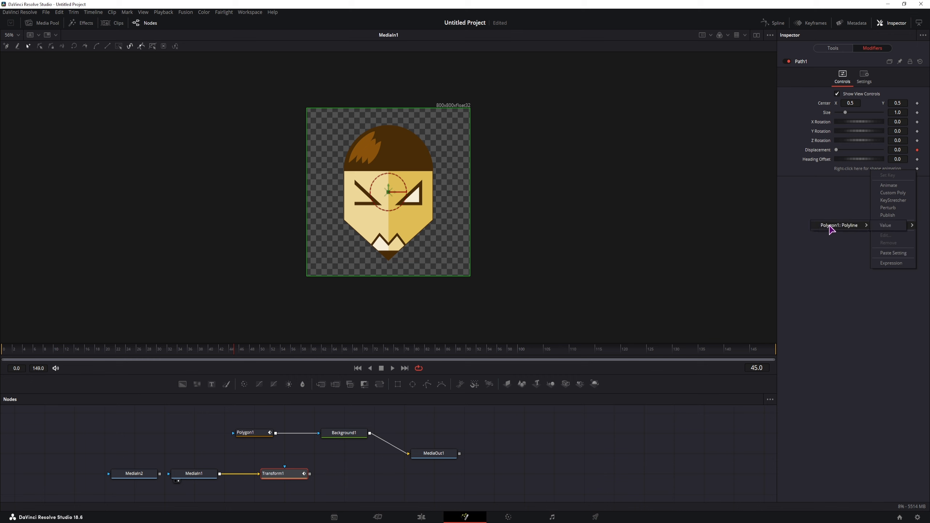
click(887, 226)
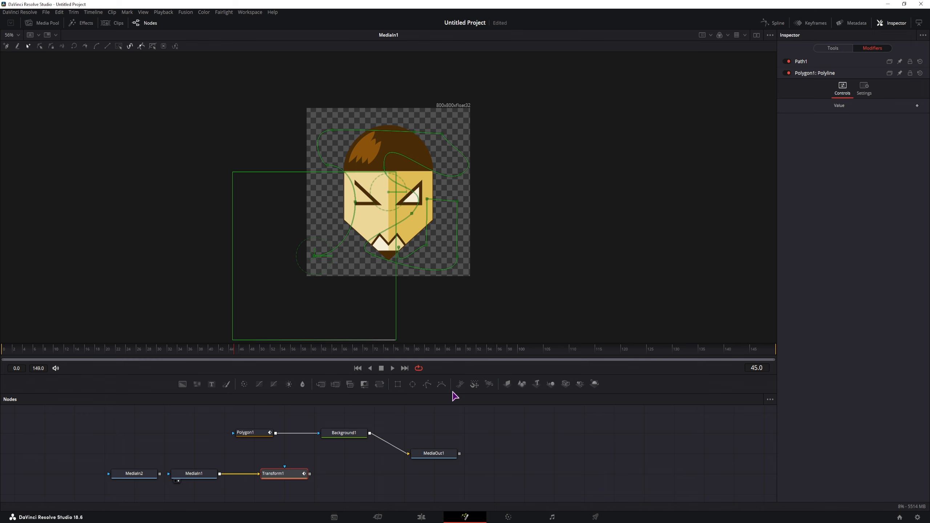
Merge the Background1 output with Transform1 and route the merged result into MediaOut1.
drag(434, 453, 464, 453)
drag(369, 434, 310, 474)
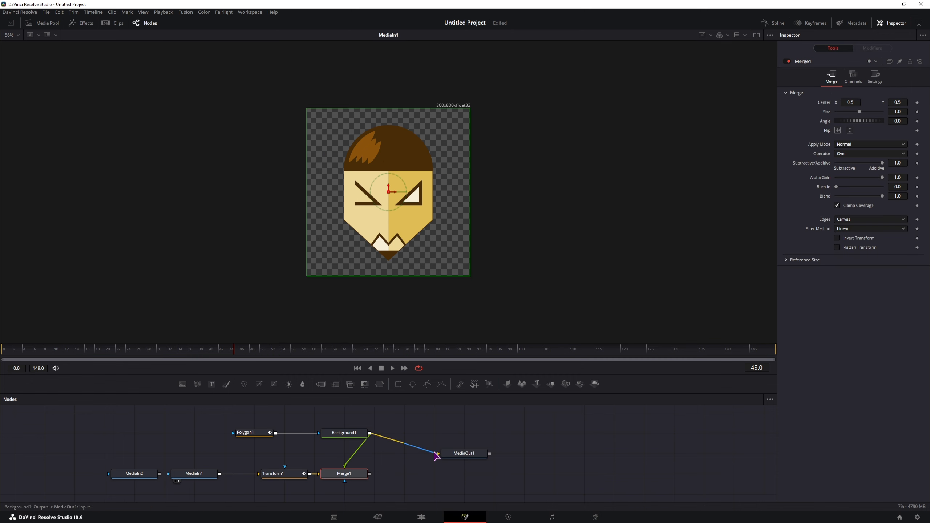
drag(369, 474, 441, 456)
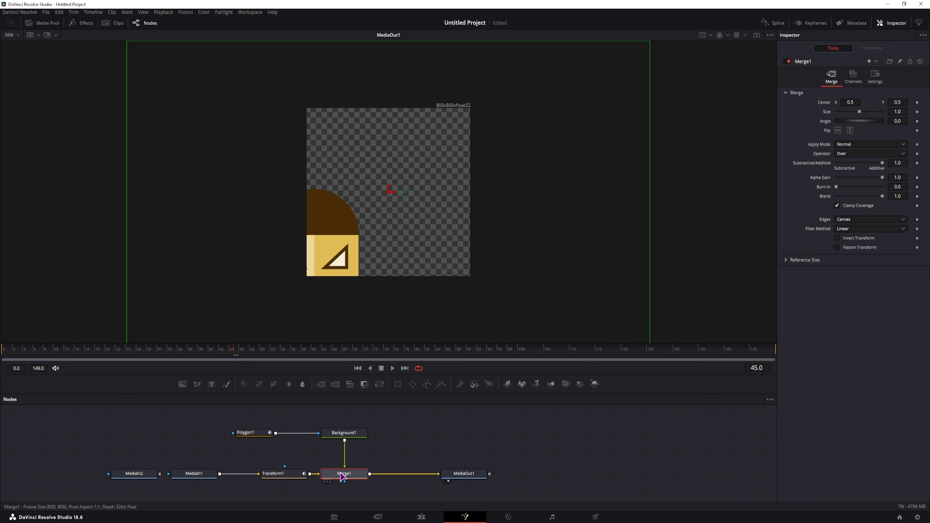
Swap the foreground and background inputs of Merge1.
key(ctrl+t)
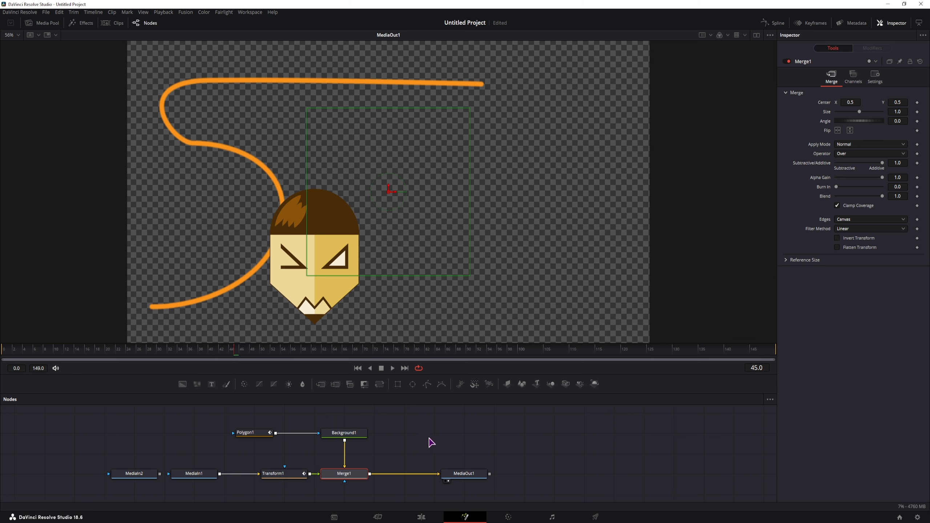
click(282, 473)
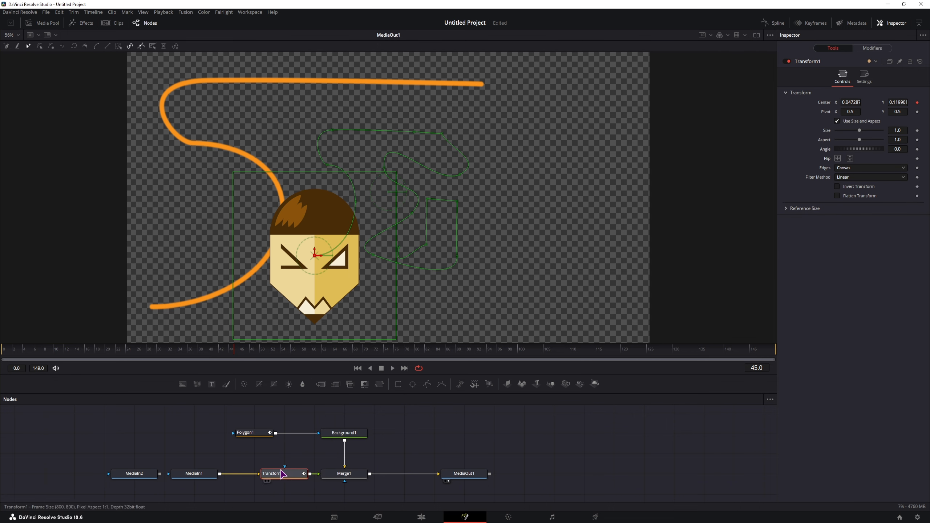
drag(284, 476, 416, 459)
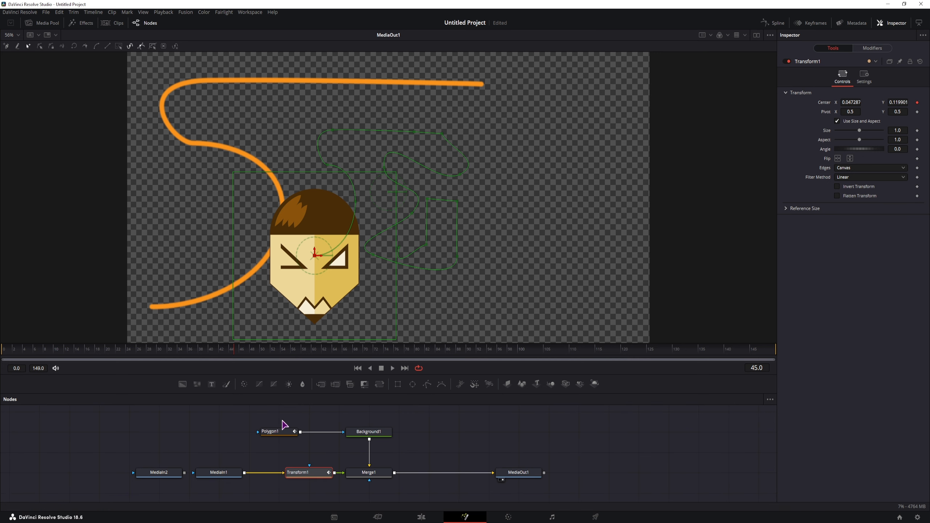
Replace Background1 with a new Background node as Merge1's background input and set the new node's Alpha to 0.0.
drag(257, 419, 433, 456)
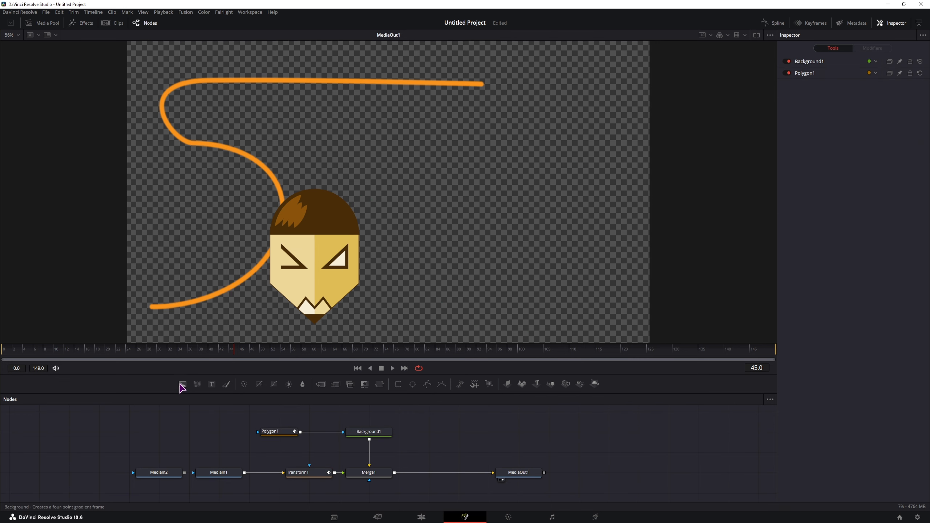
drag(182, 385, 370, 471)
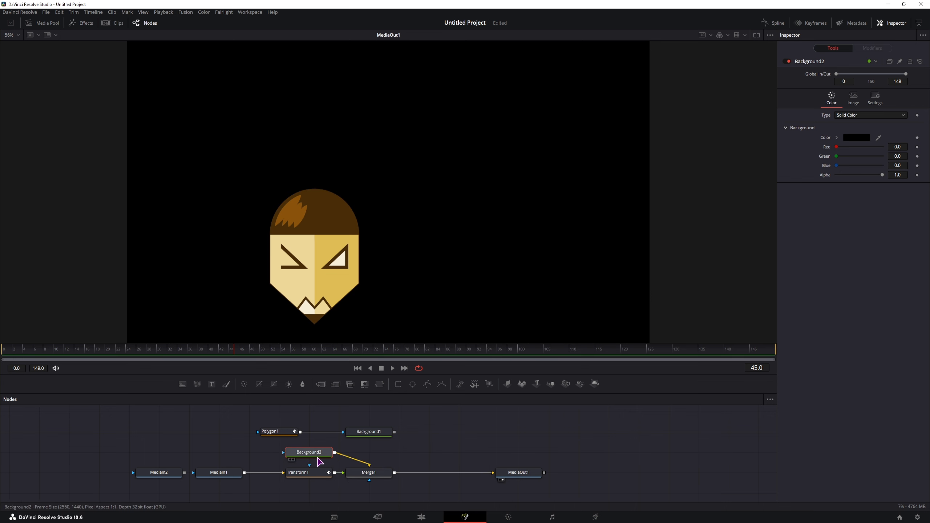
drag(882, 175, 824, 179)
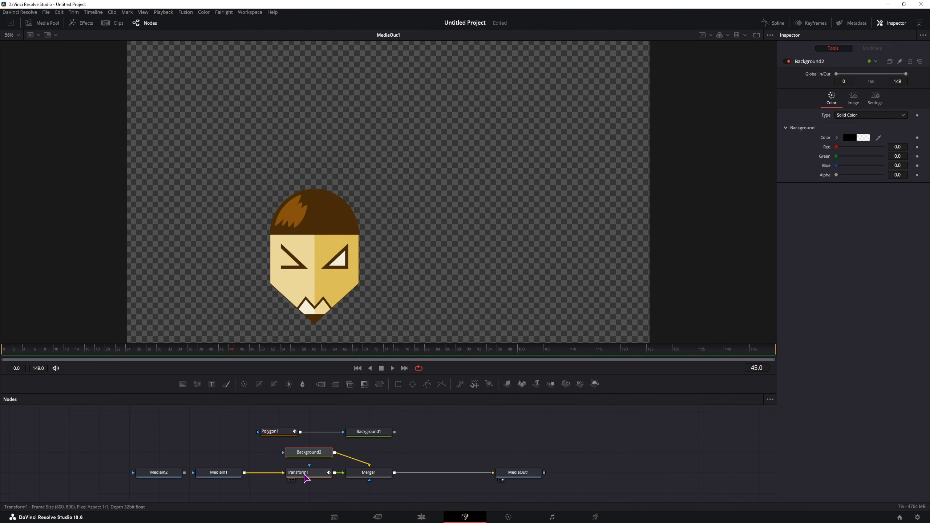
Move Transform1 to after Merge1 in the node chain and spread the nodes to leave a wide gap before MediaOut1.
drag(306, 481, 426, 475)
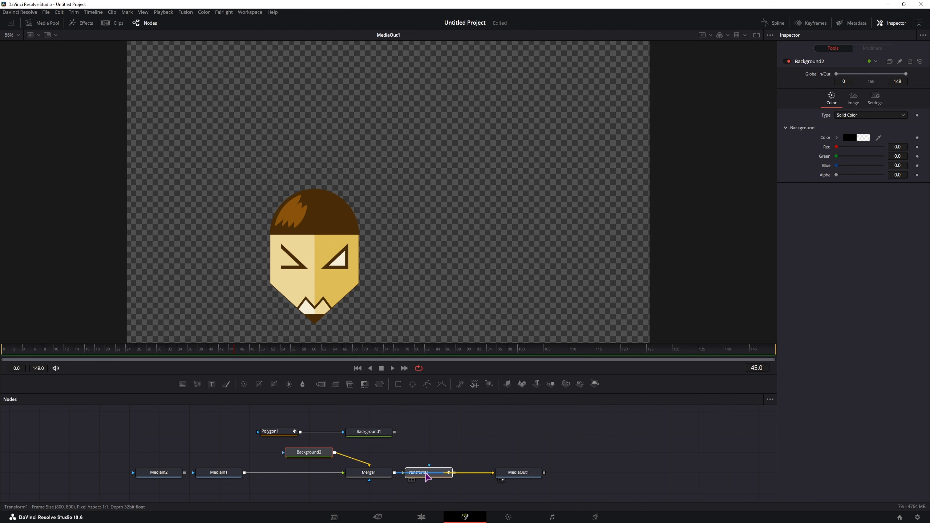
drag(370, 475, 310, 475)
drag(429, 472, 368, 473)
drag(518, 473, 578, 473)
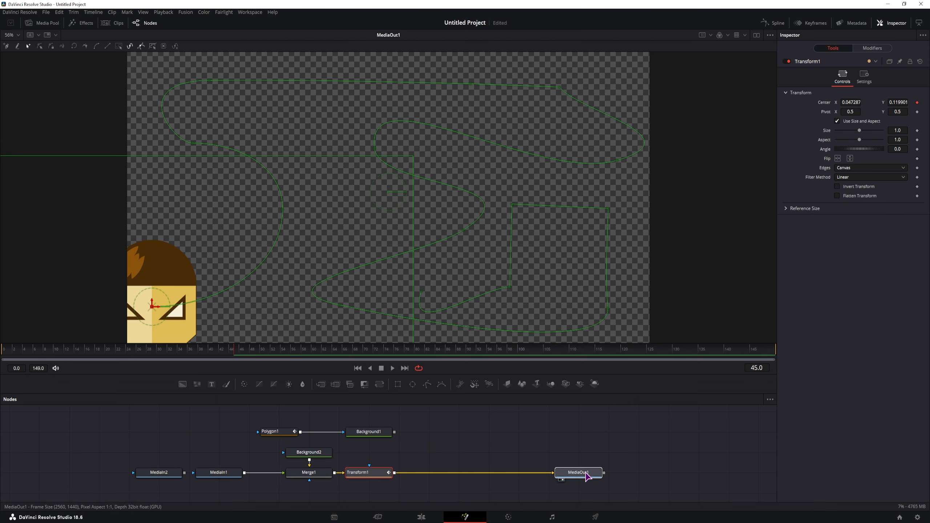
Move Polygon1 and Background1 above the gap before MediaOut1, merge Background1 with Transform1's output, and swap the new Merge's inputs.
drag(411, 440, 259, 421)
drag(370, 433, 521, 432)
click(467, 450)
drag(432, 433, 503, 439)
mouse_move(520, 432)
mouse_down()
mouse_move(490, 452)
mouse_move(394, 472)
mouse_up()
click(546, 447)
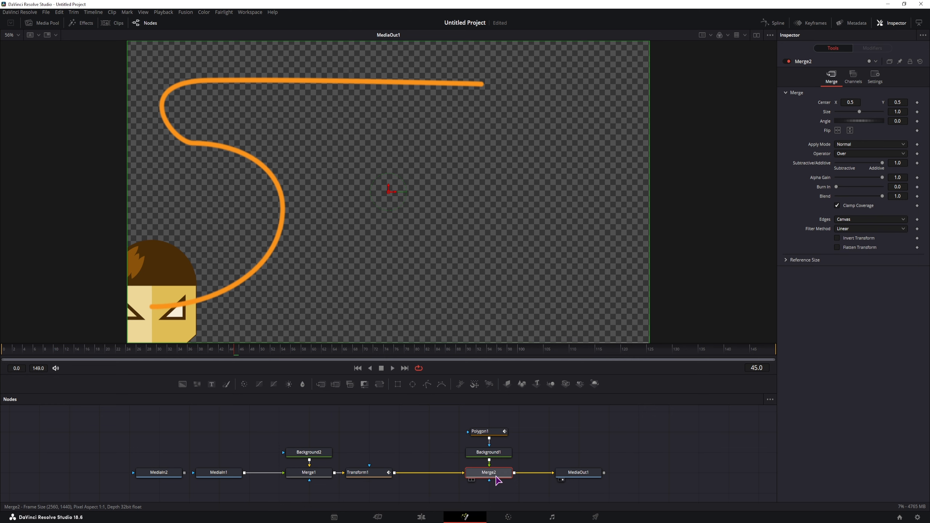
key(ctrl+t)
Scrub back to frame 40 and shrink the image by setting Merge1's Size to 0.25.
mouse_move(233, 355)
mouse_down()
mouse_move(180, 353)
mouse_move(225, 355)
mouse_move(199, 354)
mouse_up()
drag(202, 353, 208, 351)
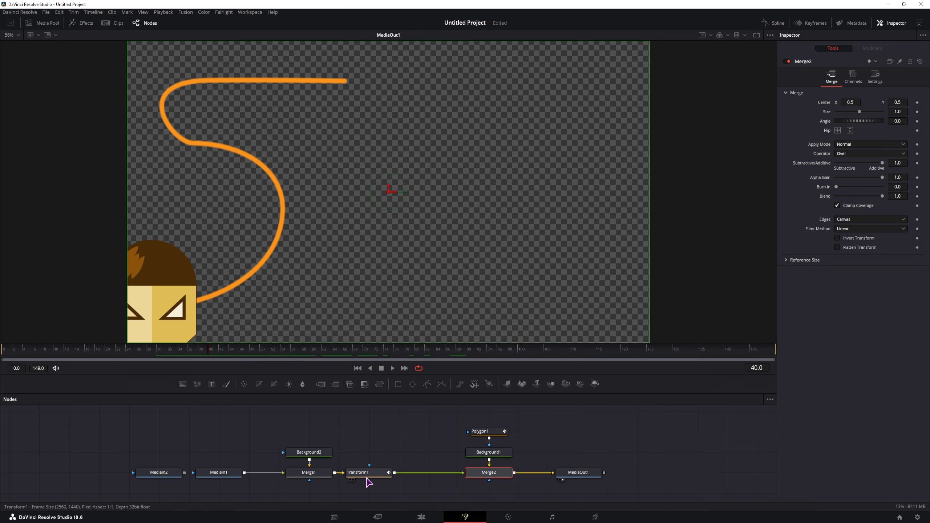
click(313, 477)
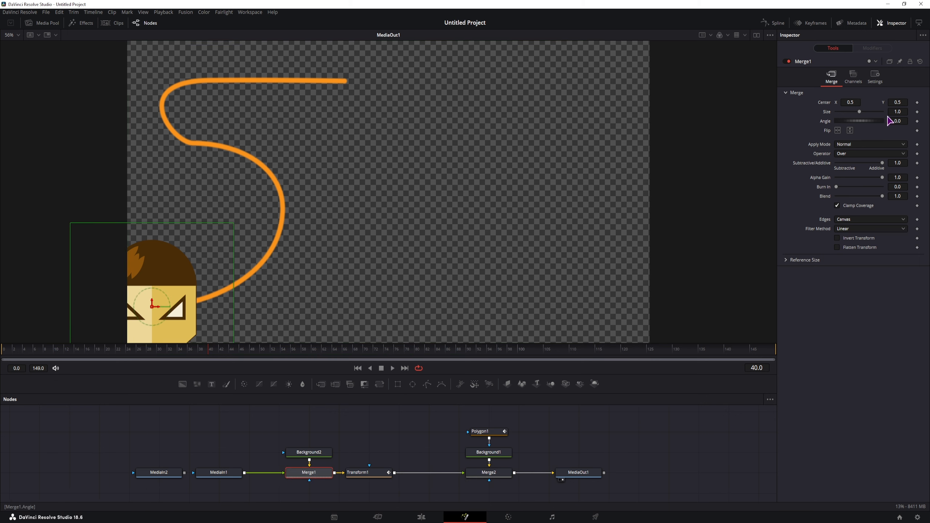
drag(859, 115, 842, 118)
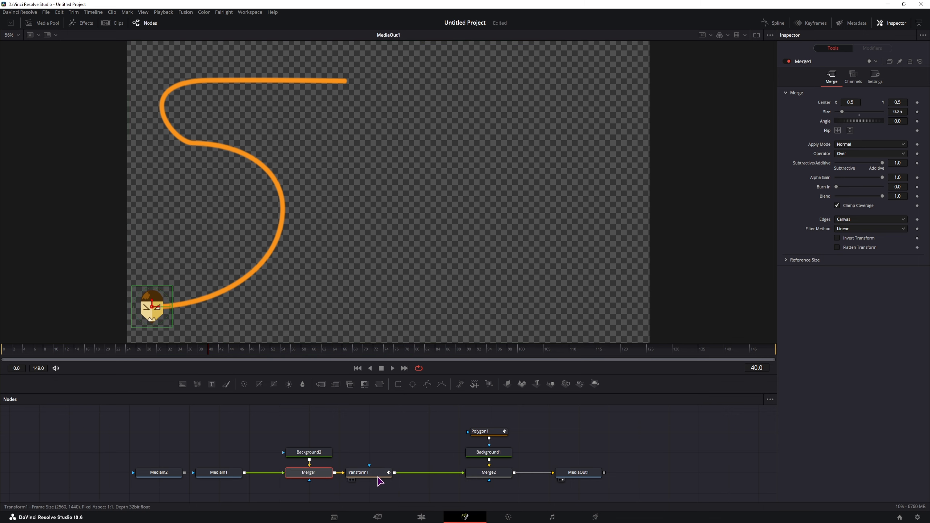
Keyframe the Displacement of Transform1's Path1 modifier at 0.0 on frame 20 and 1.0 on frame 100.
click(377, 476)
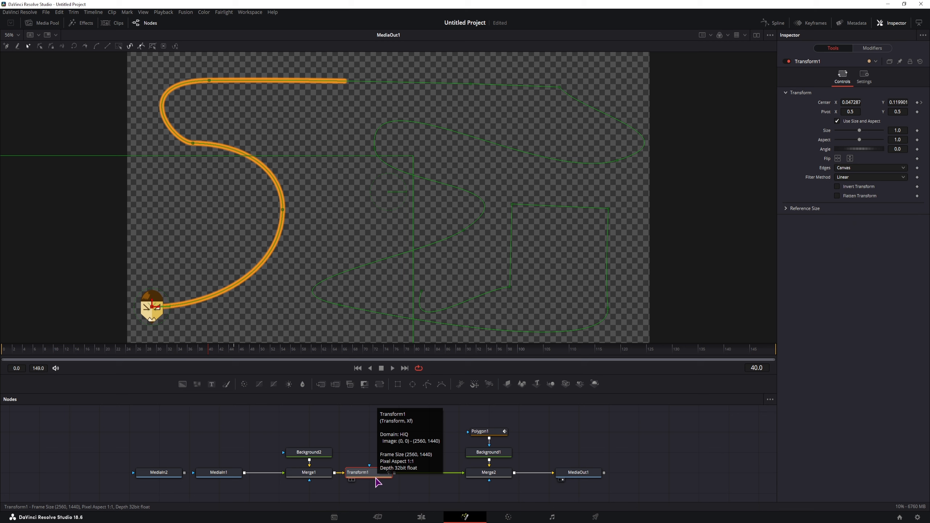
click(872, 48)
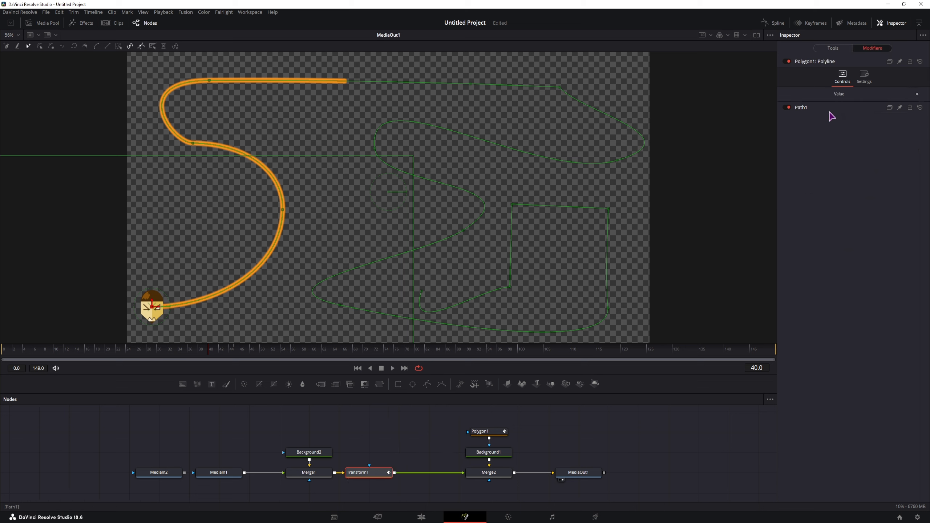
click(802, 111)
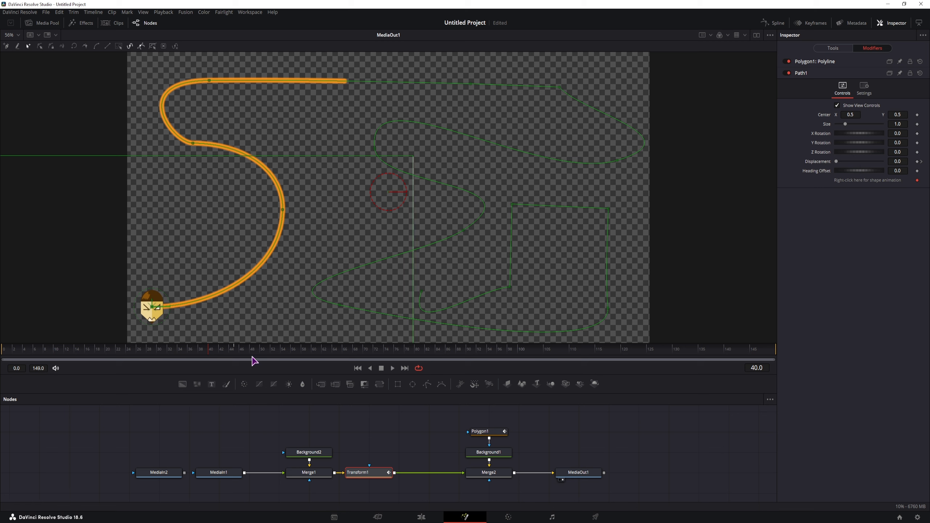
click(234, 356)
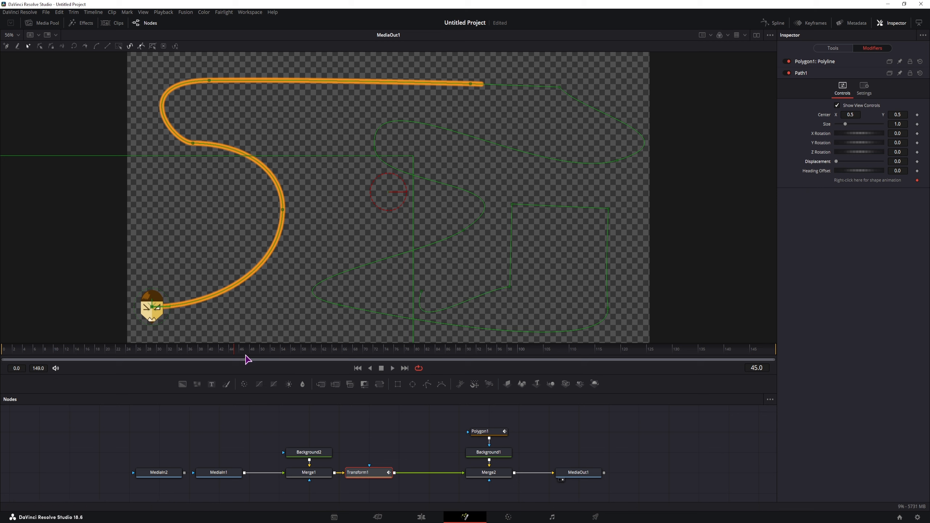
drag(215, 358, 110, 363)
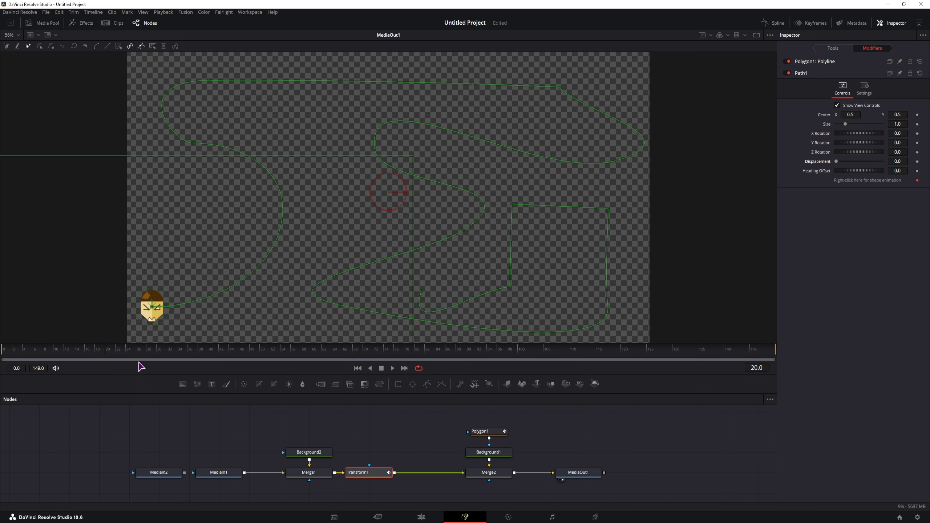
click(917, 161)
click(520, 357)
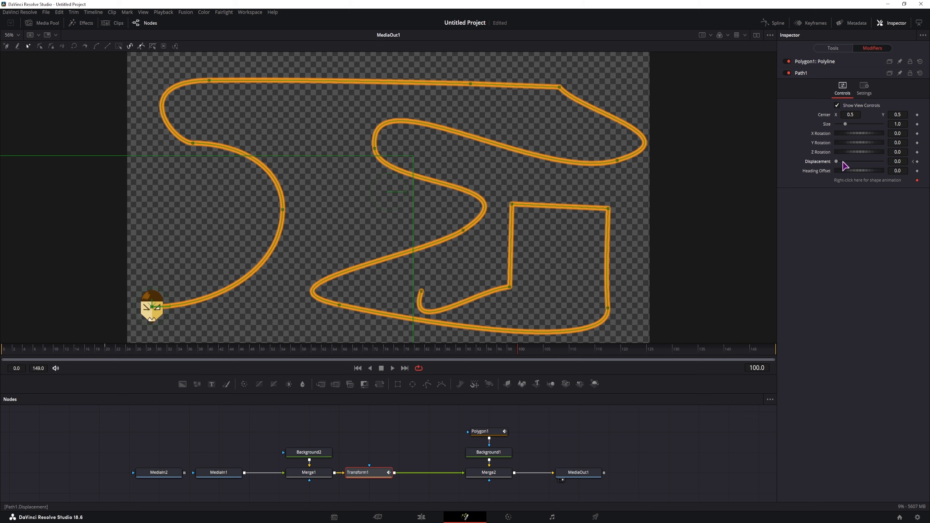
drag(837, 161, 893, 165)
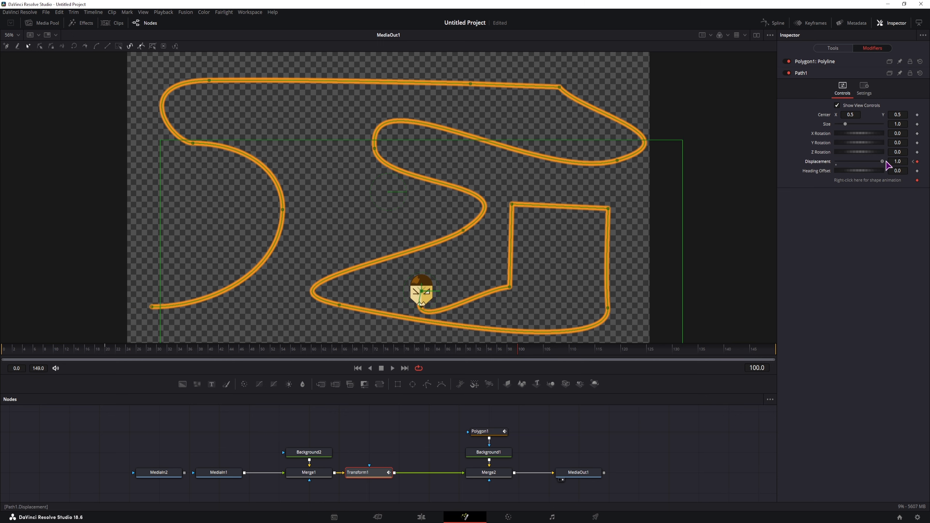
Play the animation from frame 20 to preview the image travelling along the line.
click(110, 361)
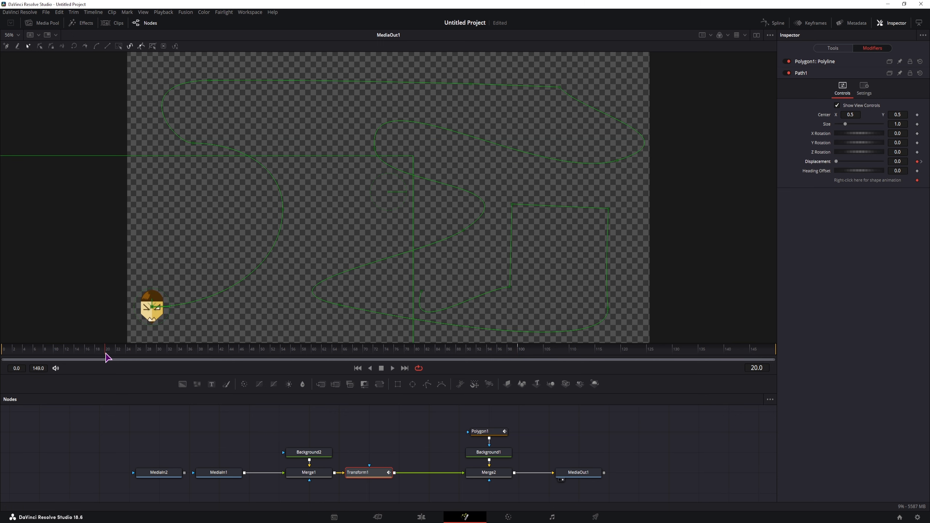
click(645, 450)
key(space)
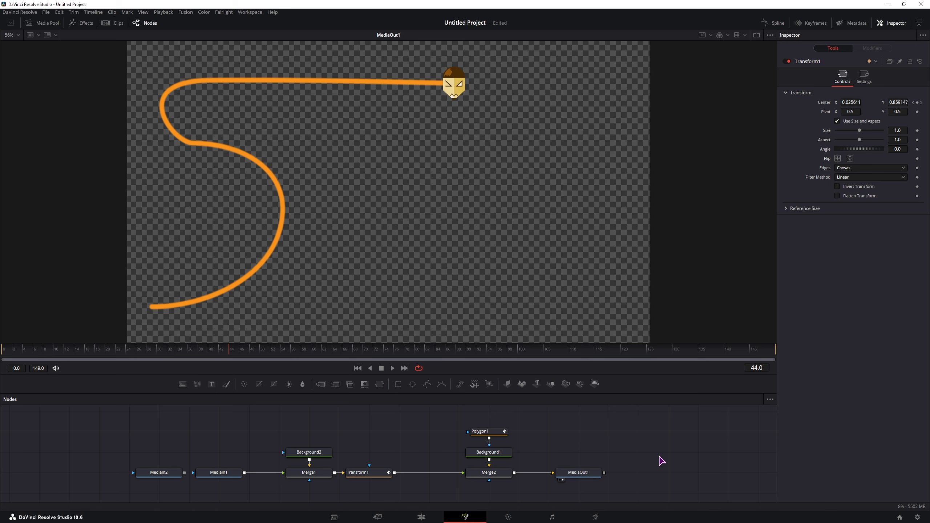
drag(458, 109, 614, 125)
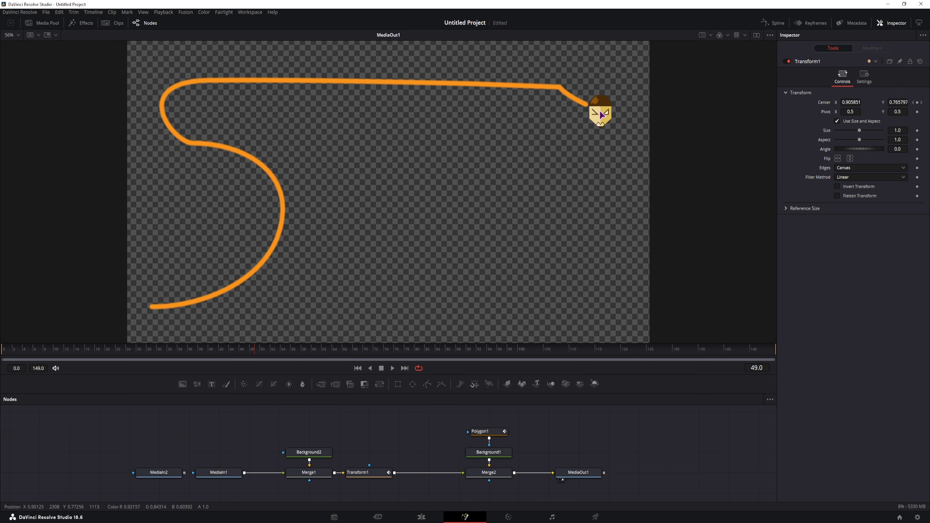
Advance the animation frame by frame to frame 64, comparing the image's position with the end of the line.
key(Right)
key(Right)
key(Right)
key(Right)
key(Right)
key(Right)
key(Right)
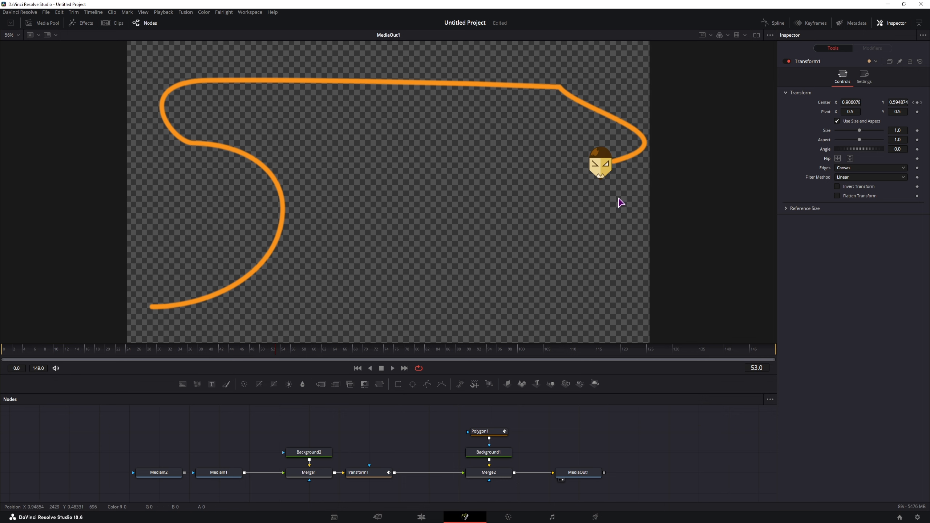
key(Right)
key(Right)
key(Right)
key(Right)
key(Right)
key(Right)
key(Right)
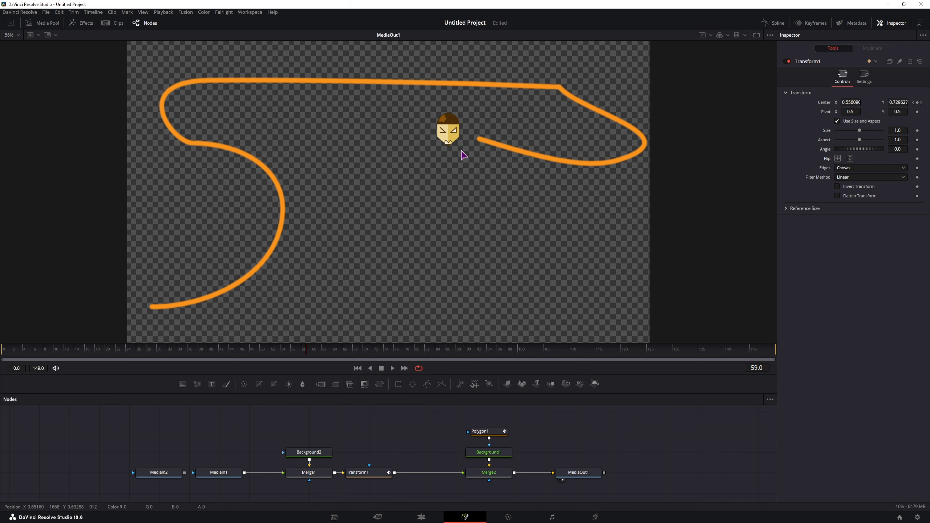
key(Right)
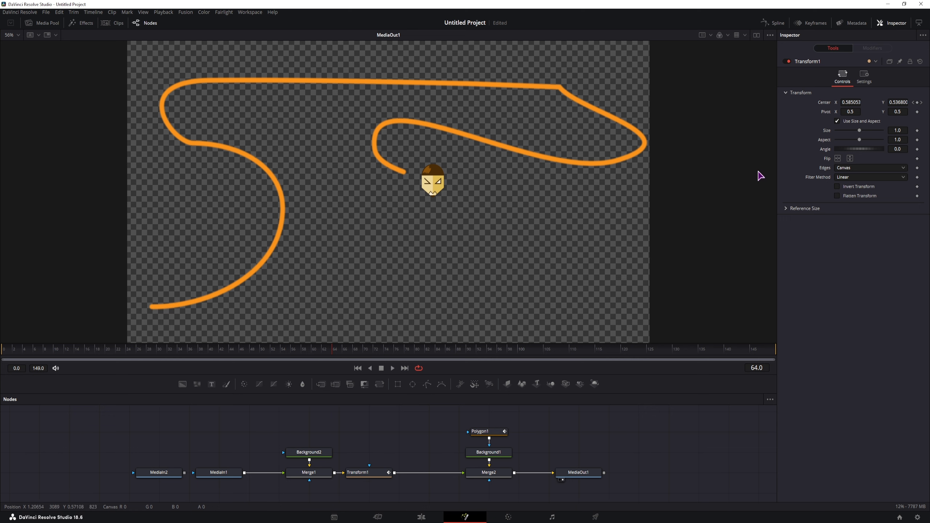
Compare Polygon1's Length with the Displacement of Transform1's Path1 modifier at frame 64.
click(488, 432)
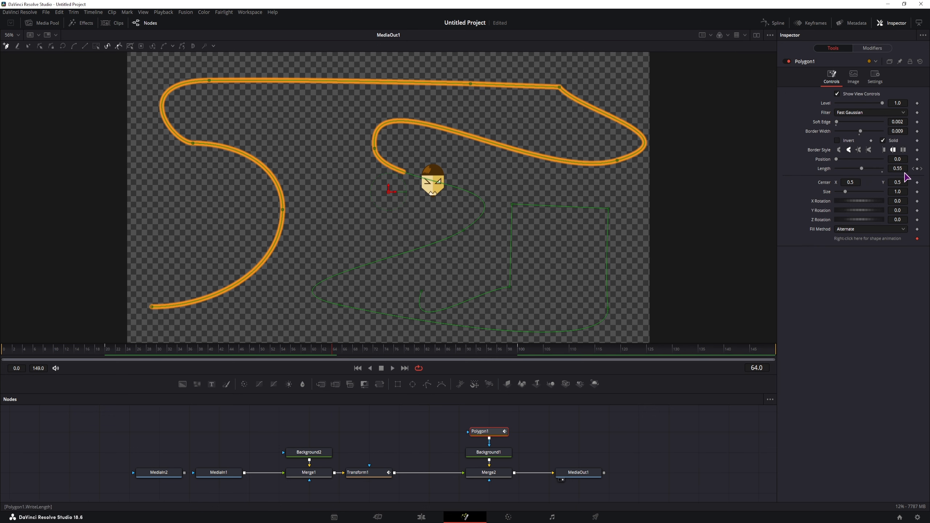
click(376, 473)
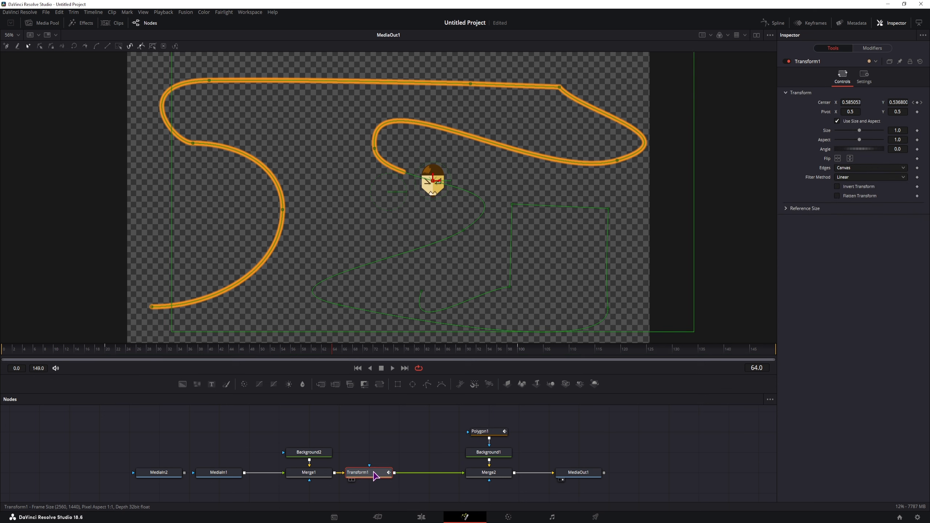
click(876, 48)
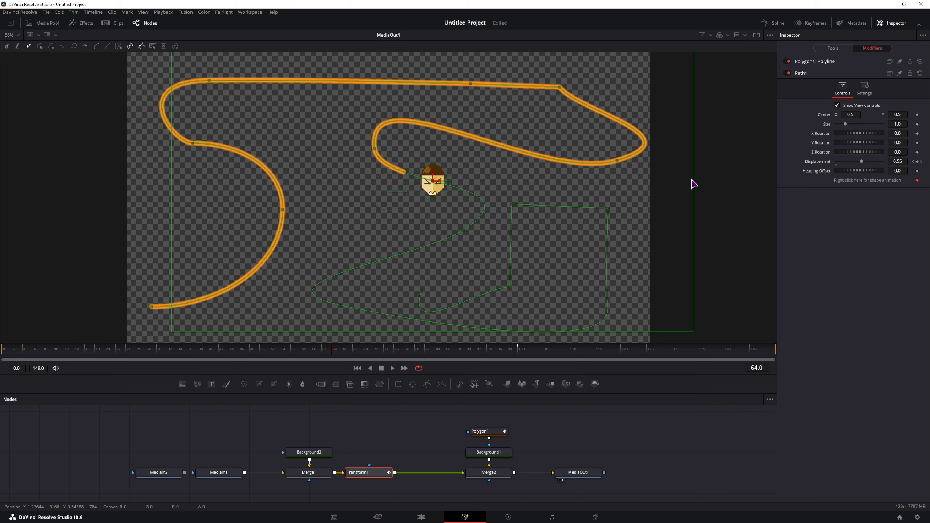
Move the image's center onto the end of the orange line at frame 64, and check the alignment at frame 84.
drag(433, 180, 410, 181)
mouse_move(332, 352)
mouse_down()
mouse_move(253, 353)
mouse_move(435, 354)
mouse_up()
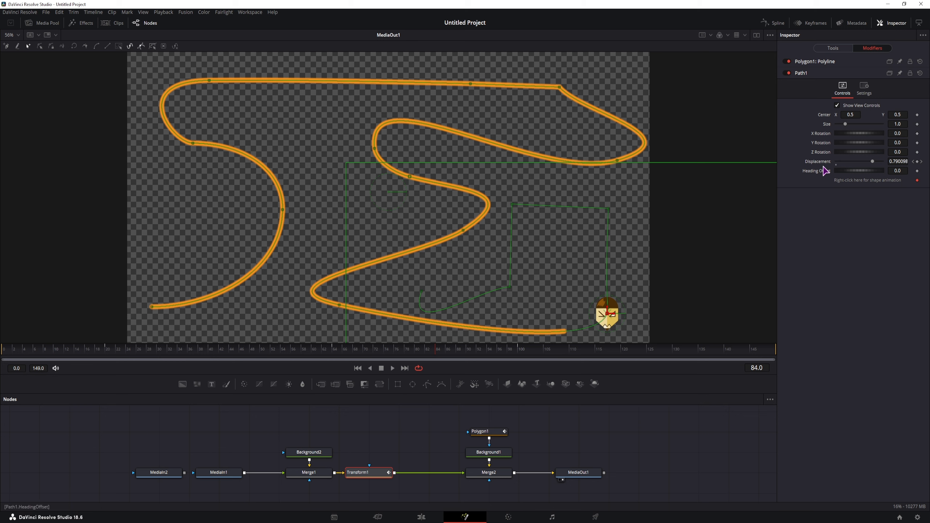
Compare Path1's Displacement with Polygon1's Length at frame 84, checking the modifiers of both Polygon1 and Transform1.
click(900, 162)
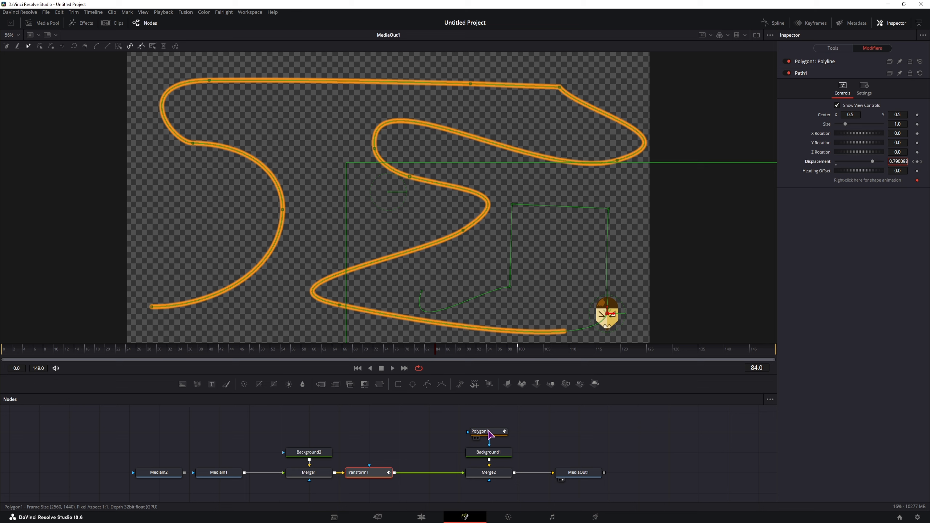
mouse_move(490, 435)
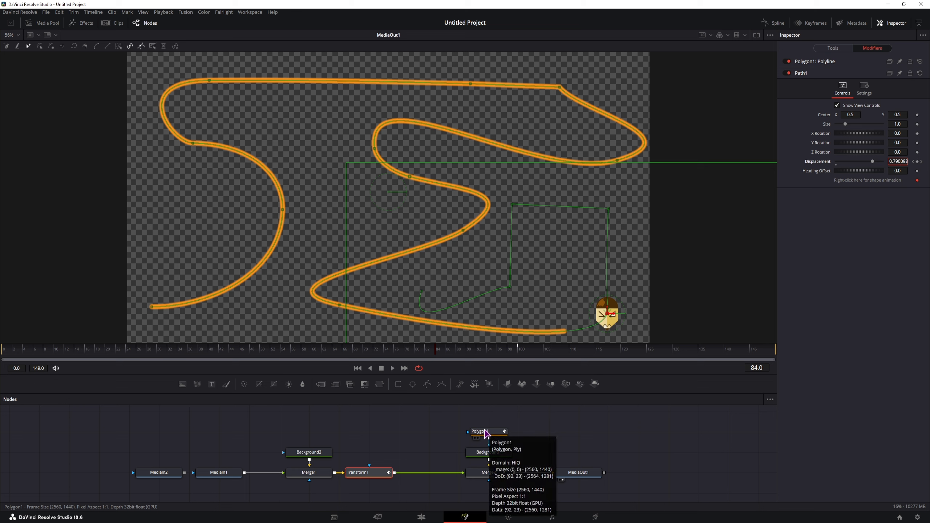
click(486, 433)
click(820, 62)
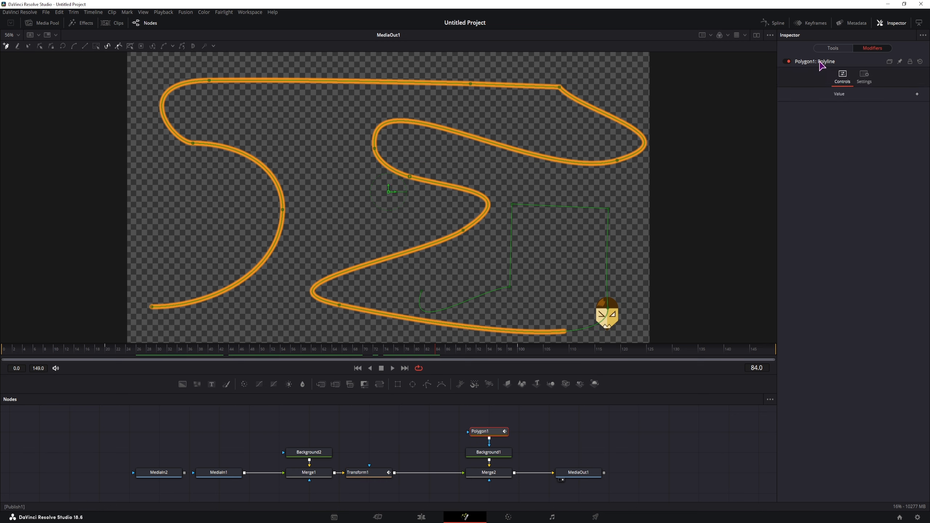
click(833, 48)
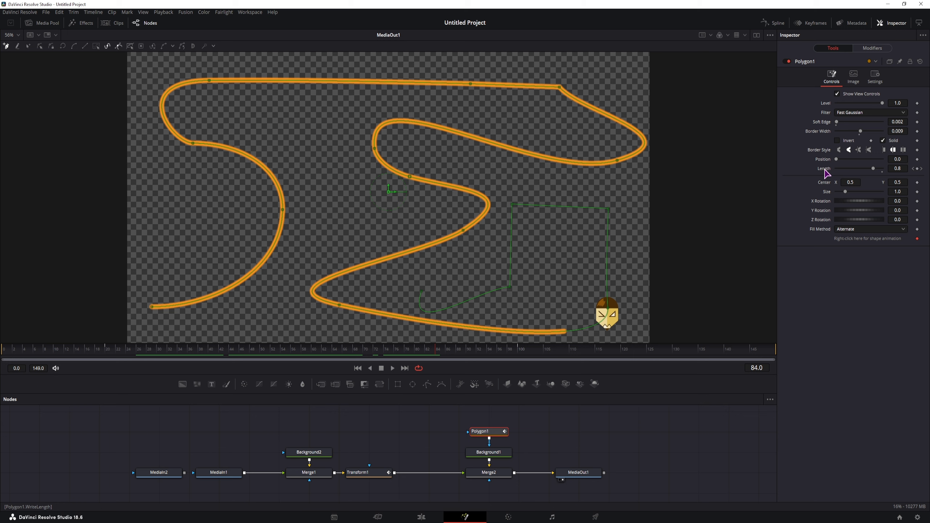
click(351, 474)
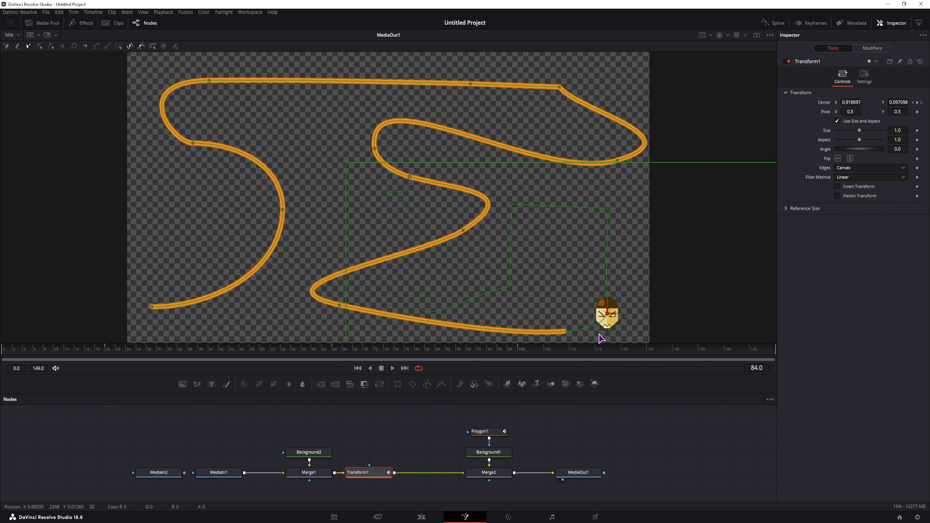
click(872, 49)
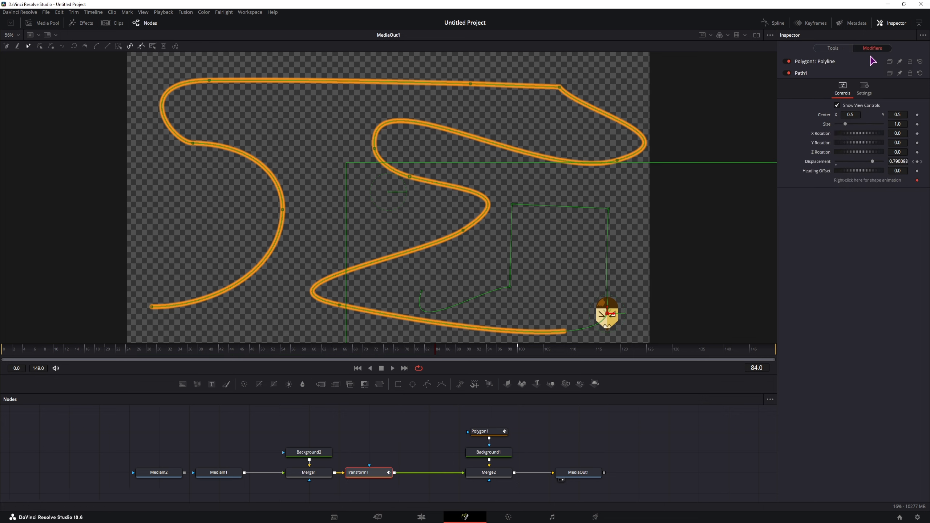
Drive the Displacement of Transform1's Path1 modifier with the expression Polygon1.WriteLength, and check the image's position on the line at frame 40.
double_click(894, 160)
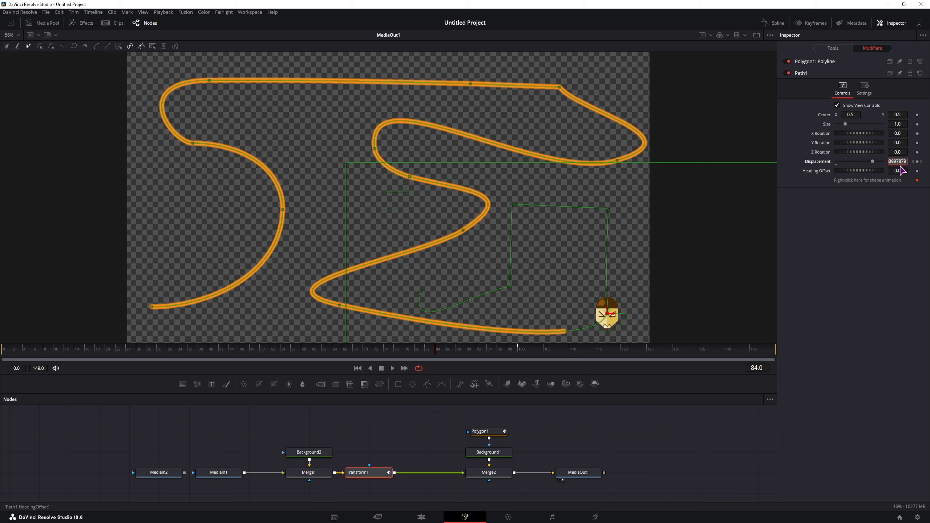
text(=)
key(Return)
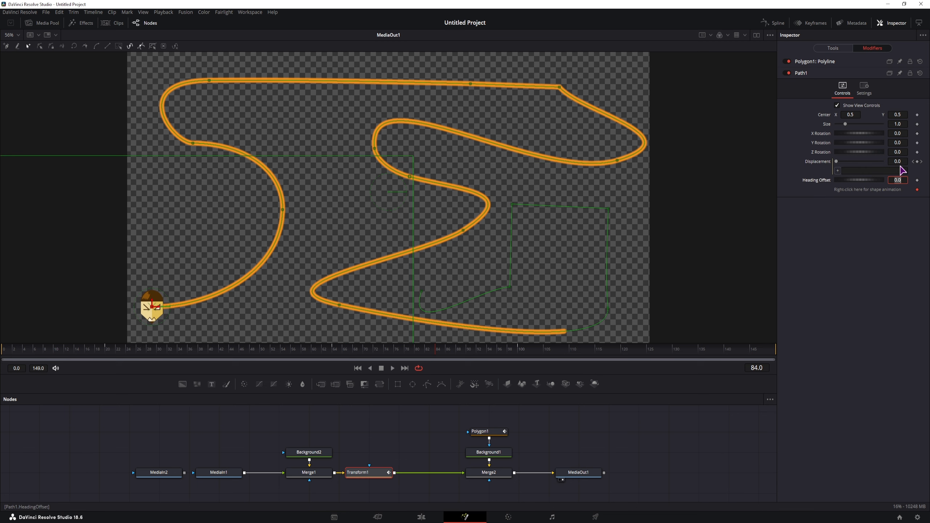
click(883, 167)
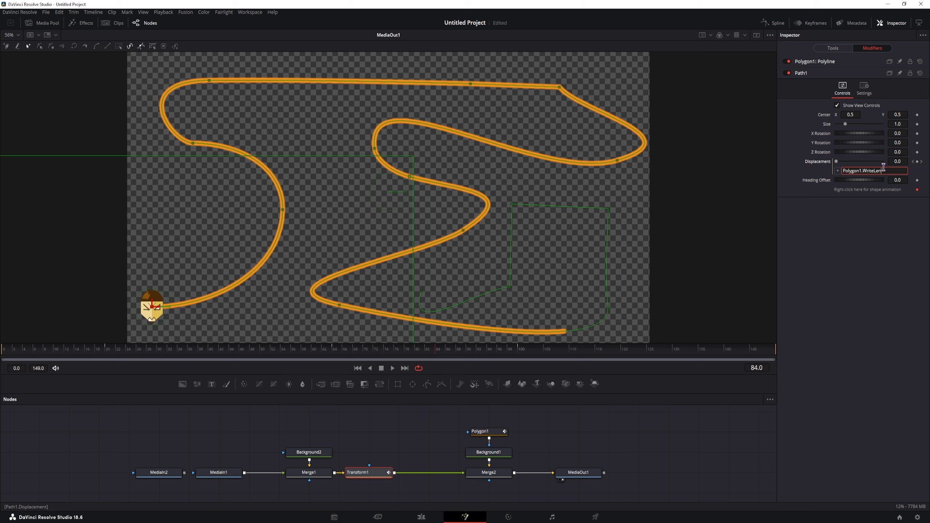
text(Polygon1.WriteLength)
key(Tab)
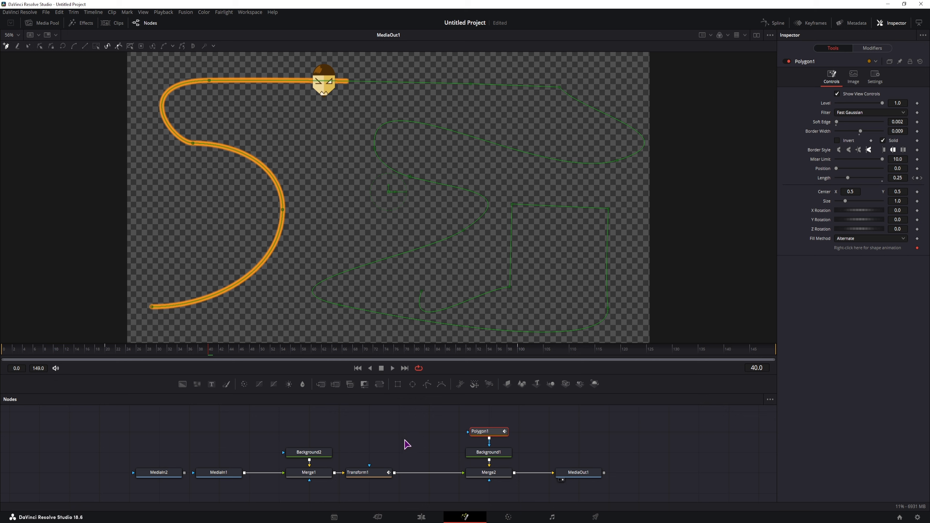
click(380, 475)
click(870, 48)
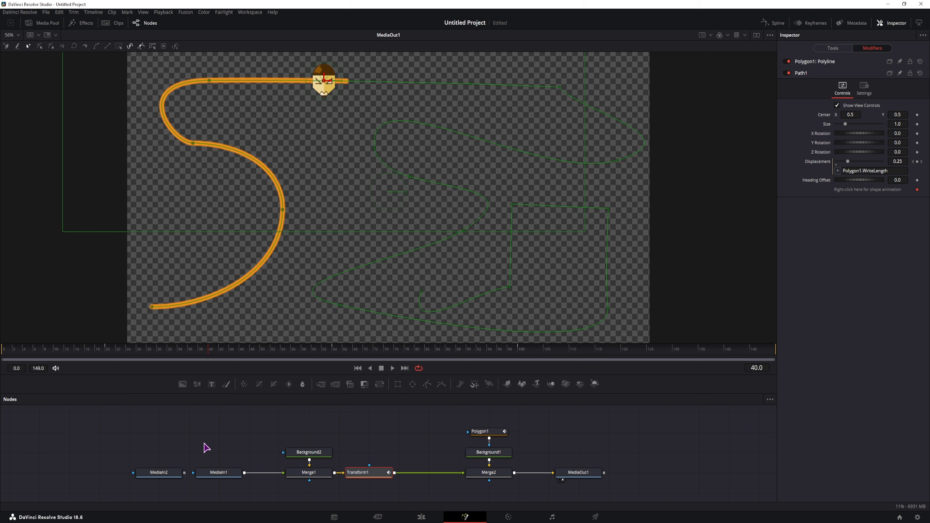
Connect the paw icon MediaIn2 to Merge1 in place of MediaIn1, set Merge1's Size to 0.818, and check the animation.
drag(160, 473, 283, 475)
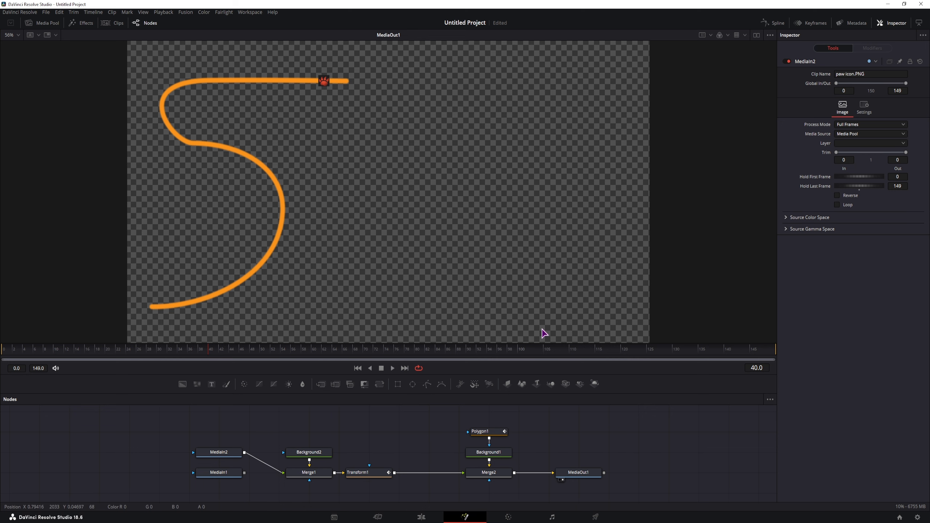
click(314, 475)
mouse_move(842, 111)
mouse_down()
mouse_move(873, 112)
mouse_move(854, 112)
mouse_up()
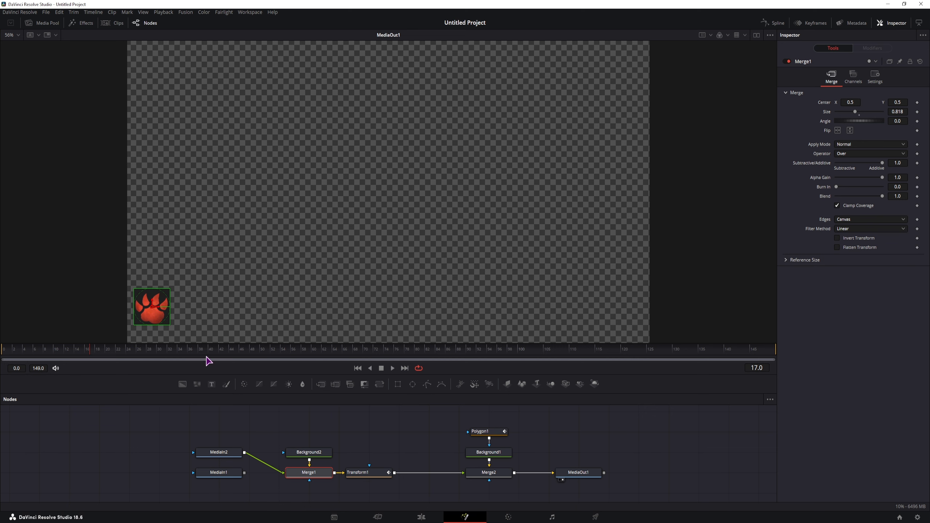
click(122, 352)
drag(122, 352, 141, 352)
Reconnect MediaIn1 to Merge1 as the foreground image and reduce Merge1's Size to 0.157.
drag(244, 472, 285, 473)
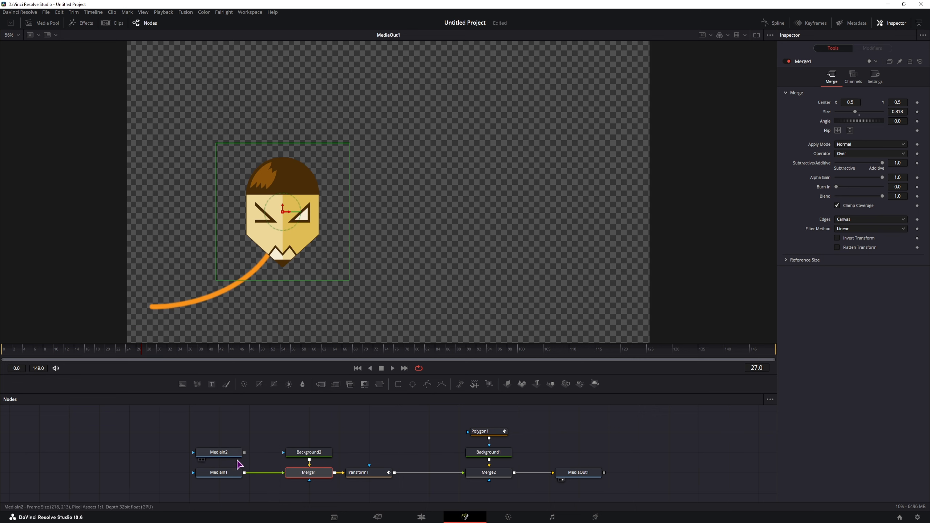
double_click(898, 111)
text(0.22)
key(Return)
drag(897, 112, 892, 112)
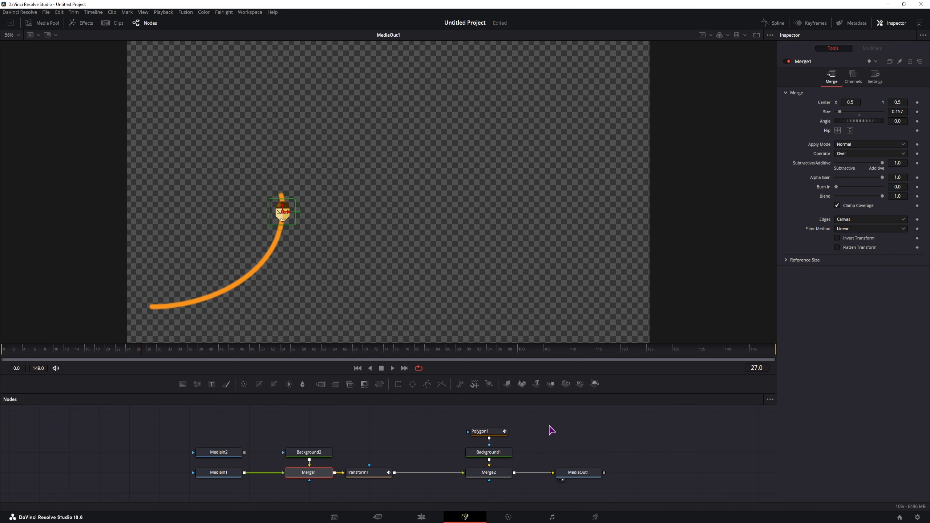
Check Polygon1's Length at frame 27 and remove the expression from the Displacement of Transform1's Path1 modifier.
click(482, 431)
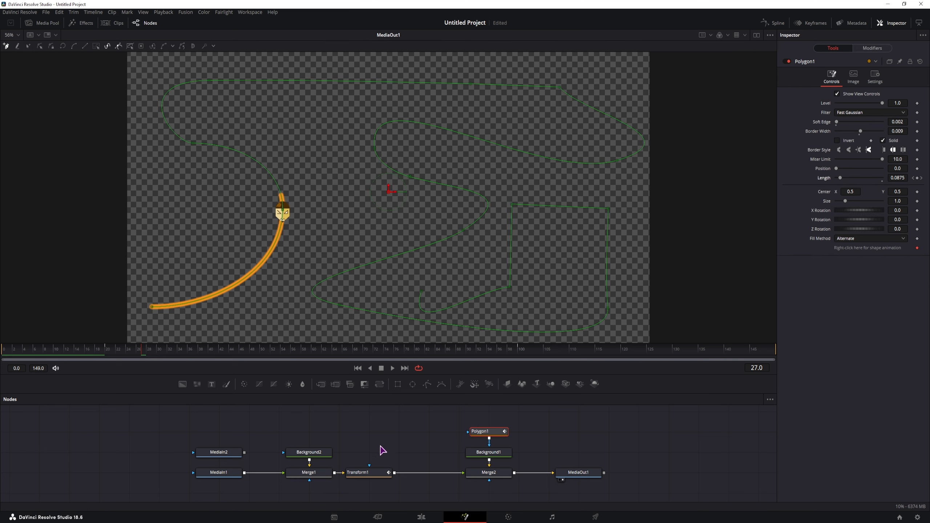
click(369, 476)
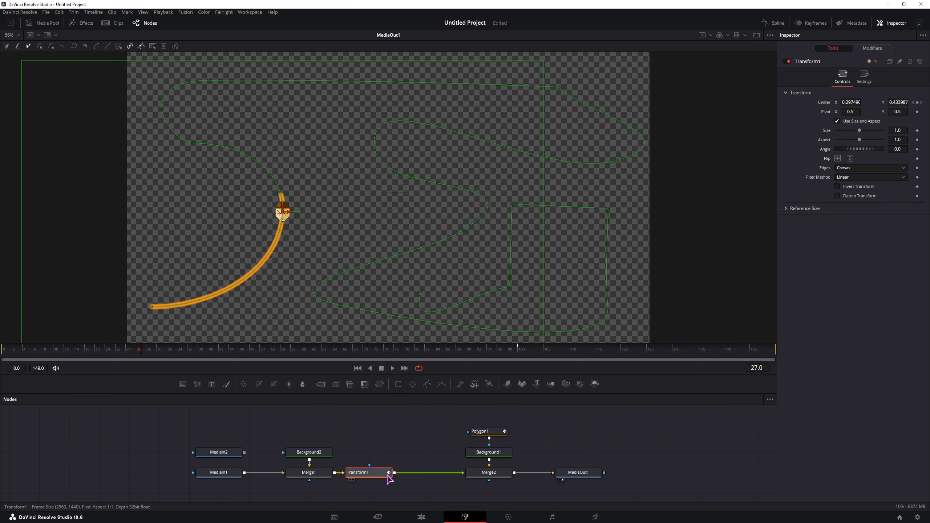
click(872, 49)
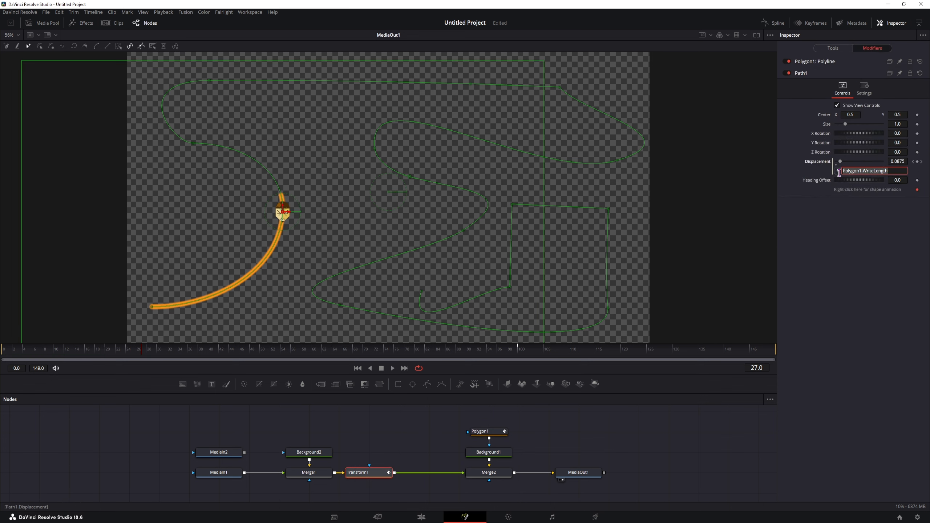
right_click(821, 162)
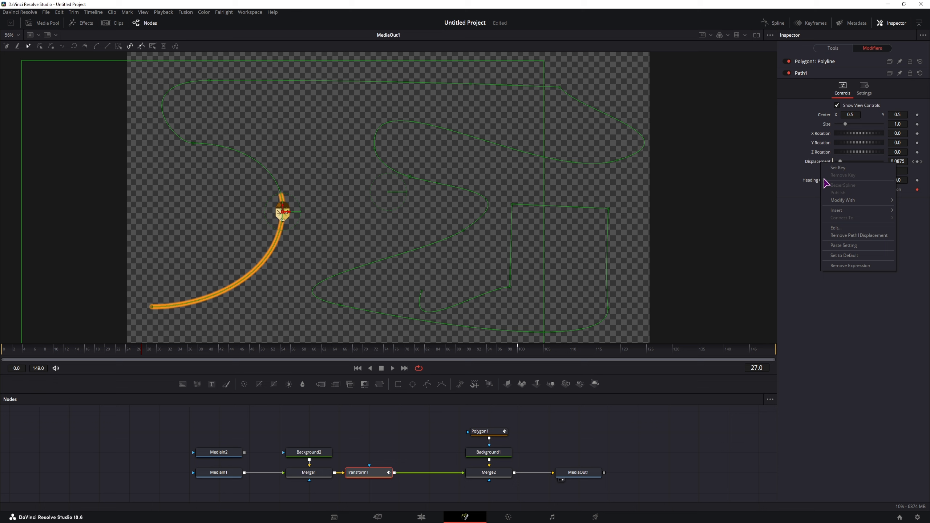
click(853, 265)
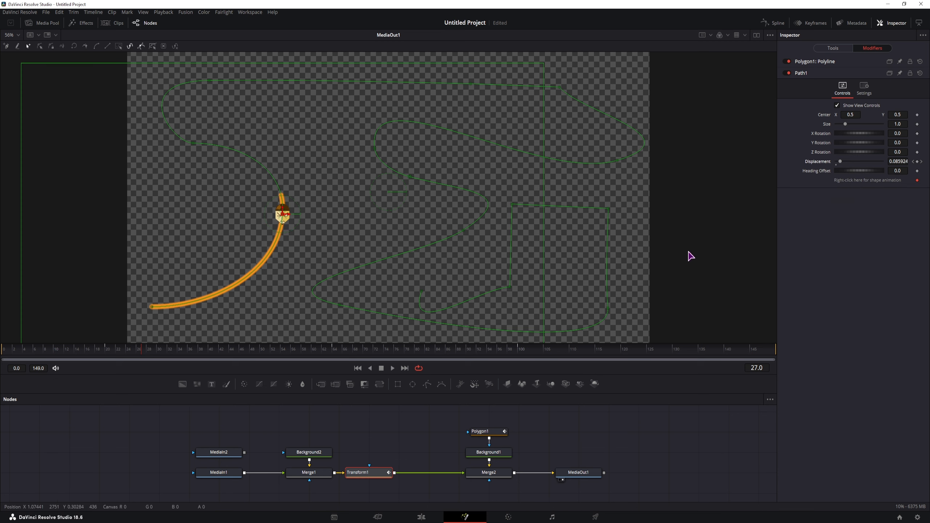
Keyframe Path1's Displacement to match the line's end: about 0.099 at frame 27, one earlier frame, and about 0.165 at frame 32.
drag(897, 161, 902, 161)
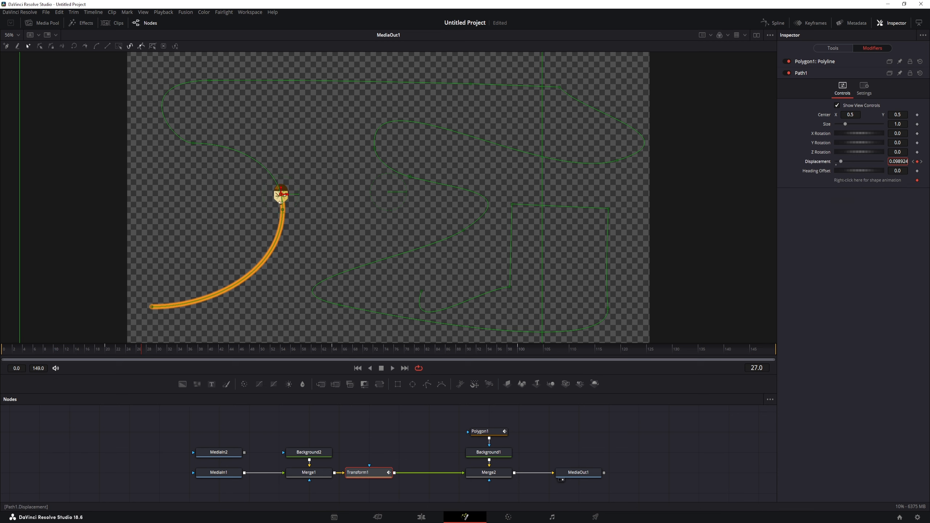
drag(146, 353, 114, 353)
drag(895, 161, 899, 161)
drag(113, 353, 167, 353)
drag(899, 161, 901, 161)
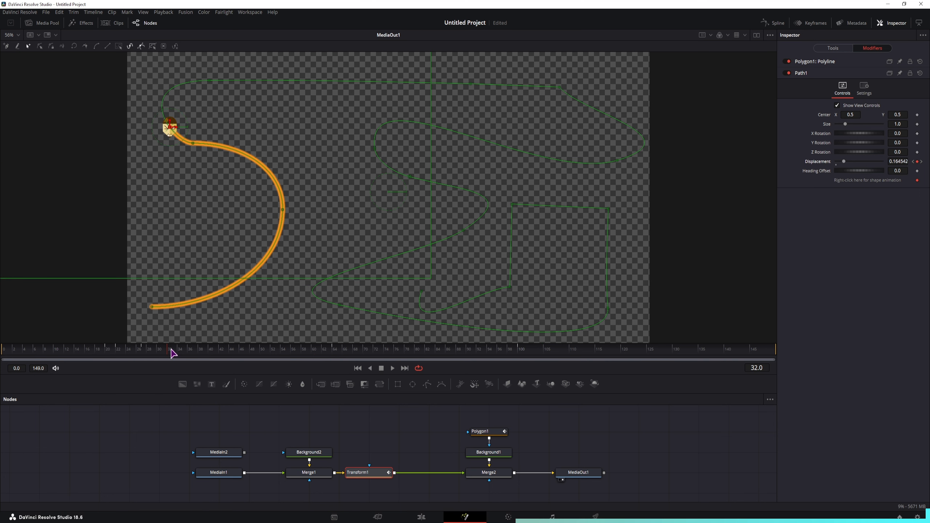
Keyframe Path1's Displacement onto the line's end shortly after frame 32 and at frame 61 (about 0.494), and check the motion through frame 101.
mouse_move(172, 353)
mouse_down()
mouse_move(206, 352)
mouse_move(182, 352)
mouse_up()
drag(899, 161, 905, 161)
drag(203, 355, 316, 353)
drag(897, 162, 892, 162)
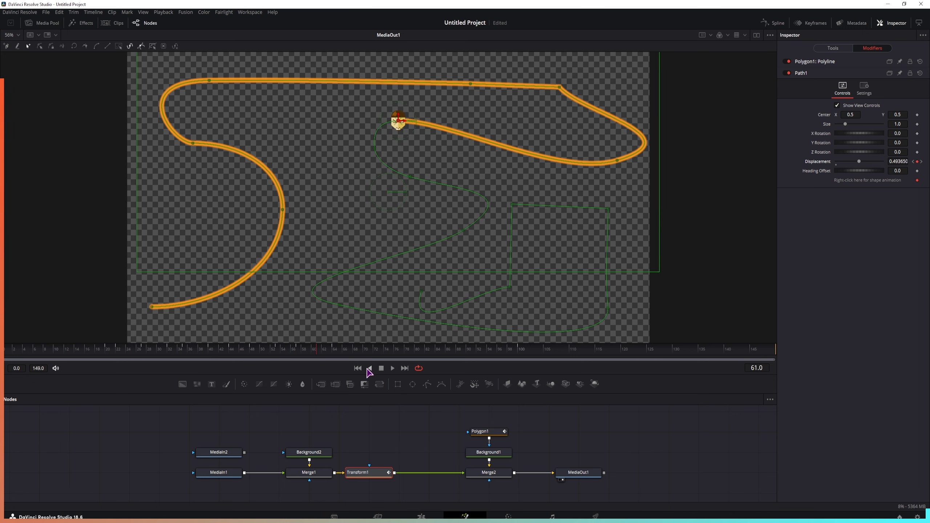
drag(317, 352, 525, 349)
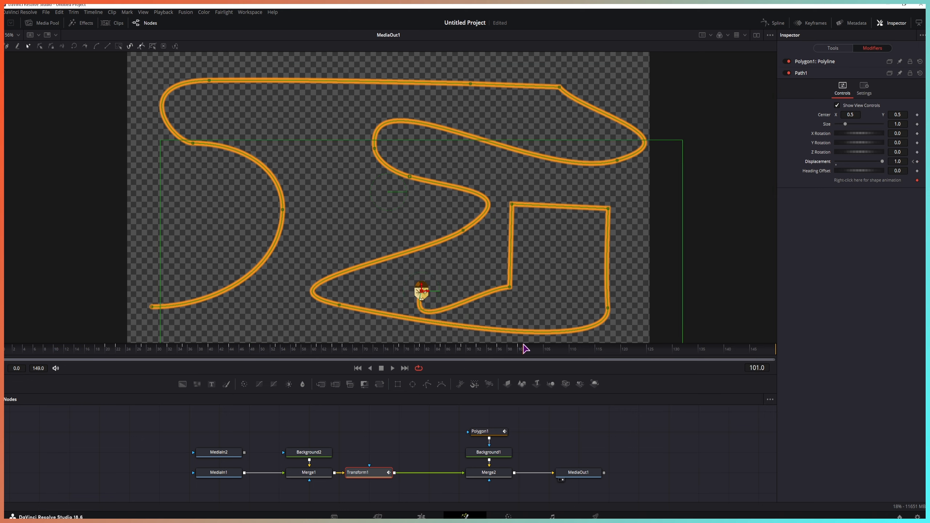